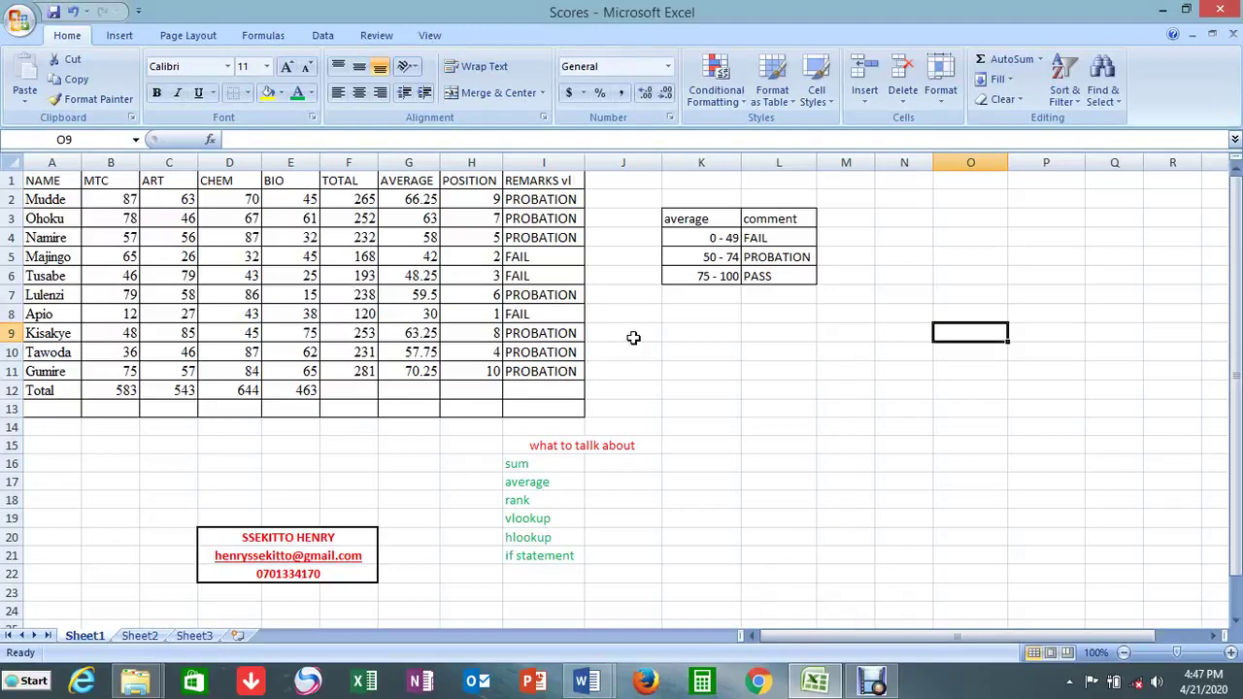
- Replace the first topic under 'what to tallk about' with 'graph'
left_click_drag(547, 466, 563, 549)
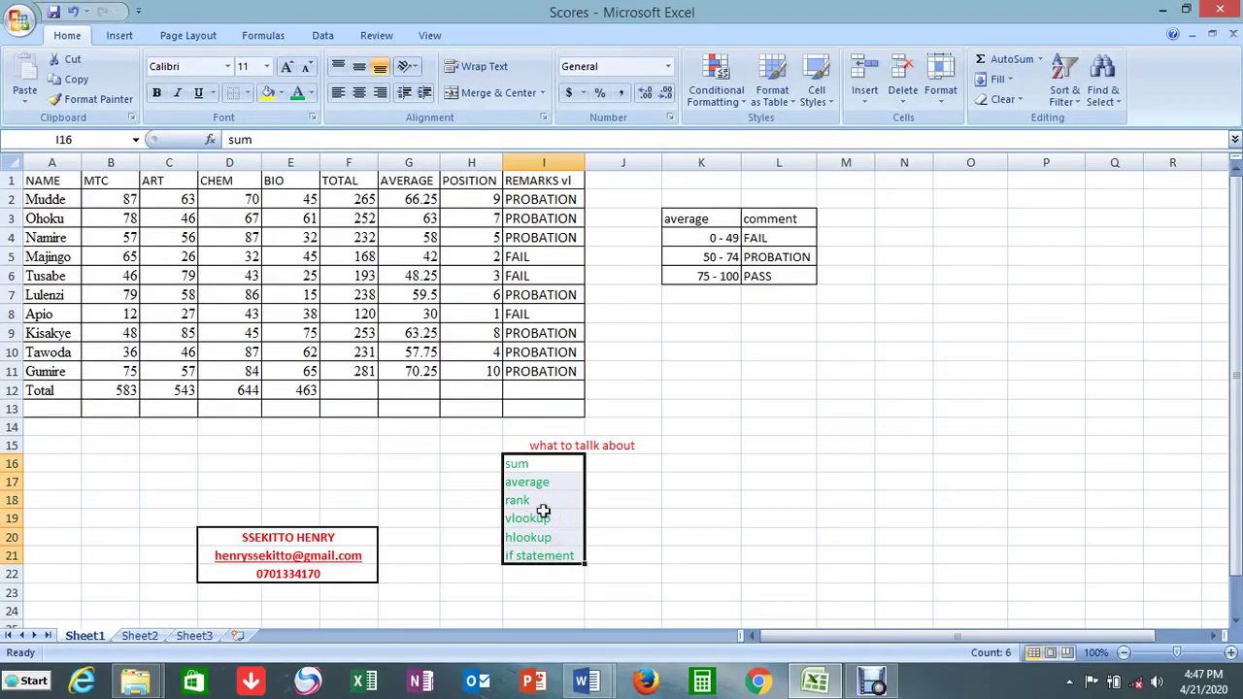
left_click(587, 480)
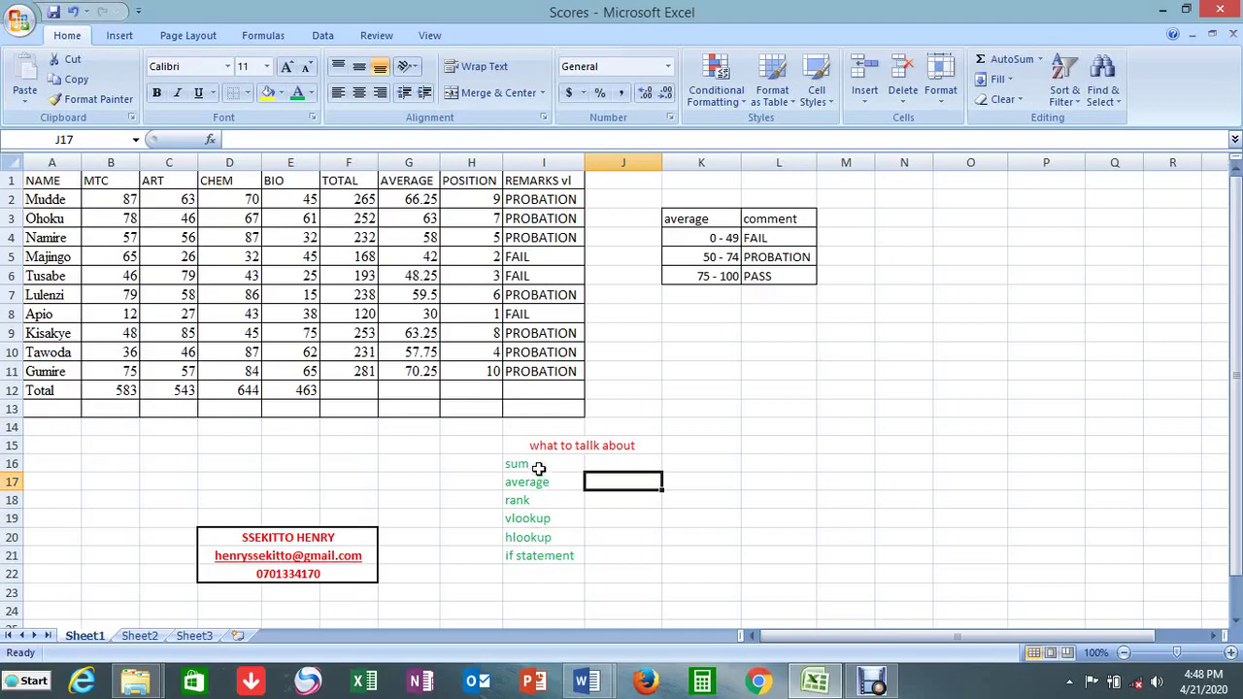
left_click_drag(537, 465, 552, 556)
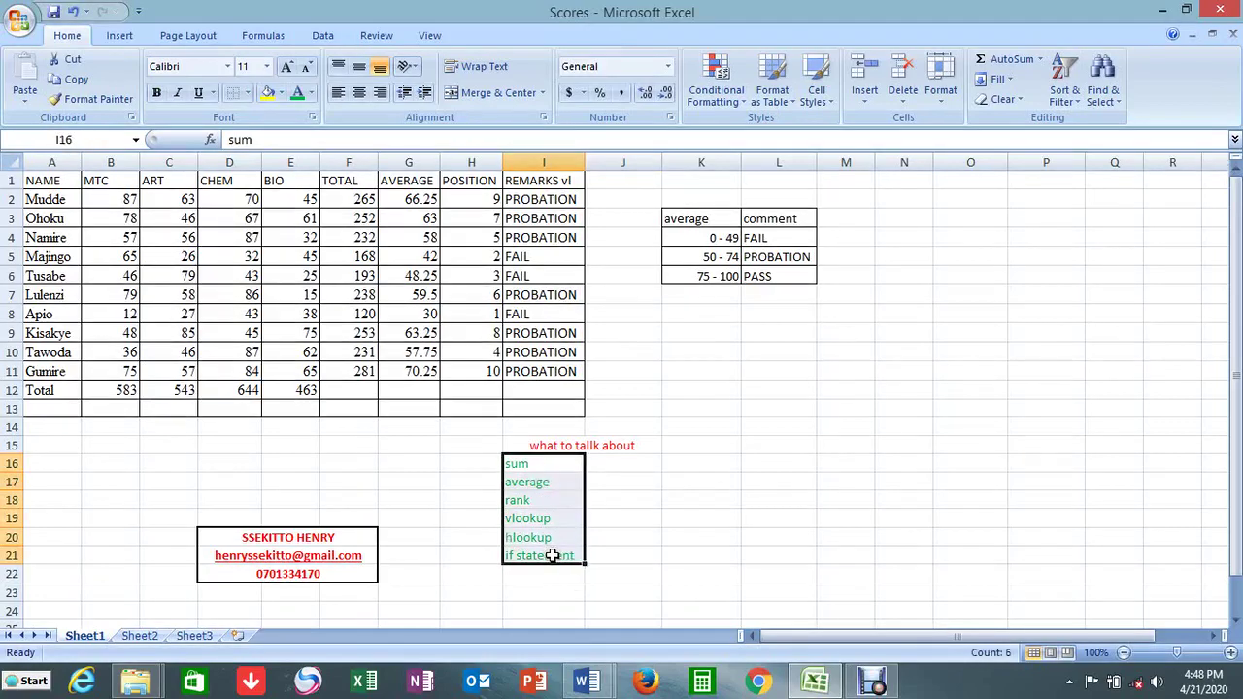
type("graph")
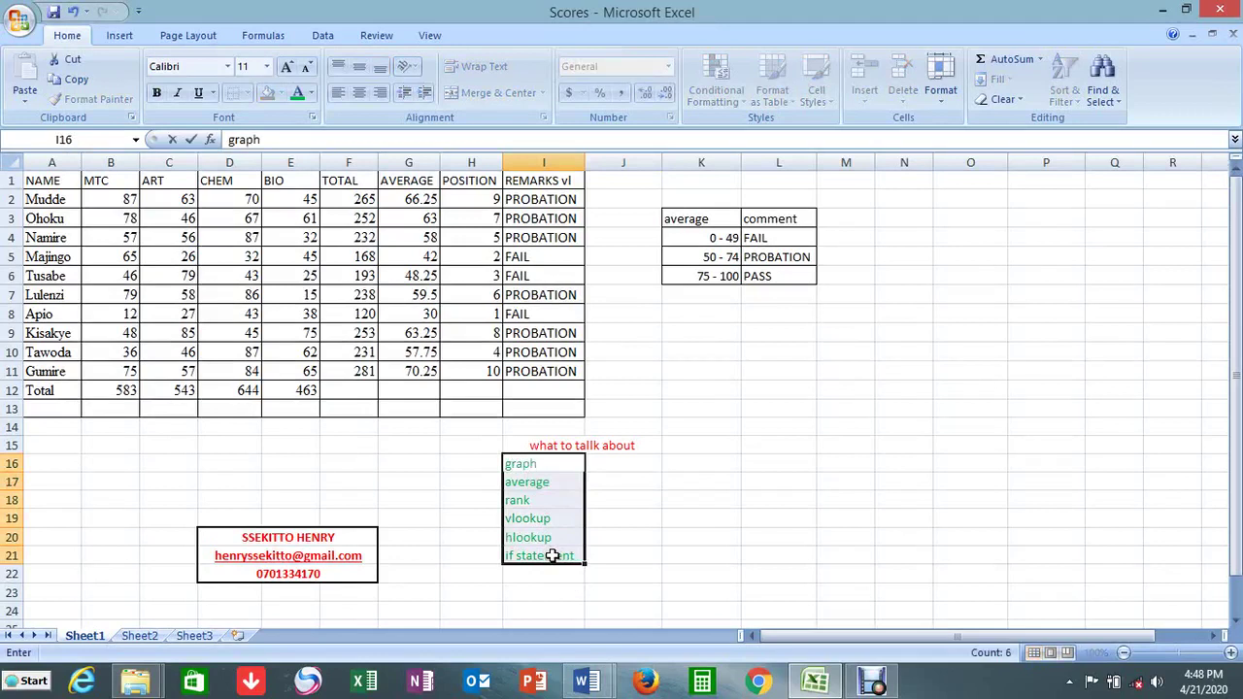
left_click(670, 459)
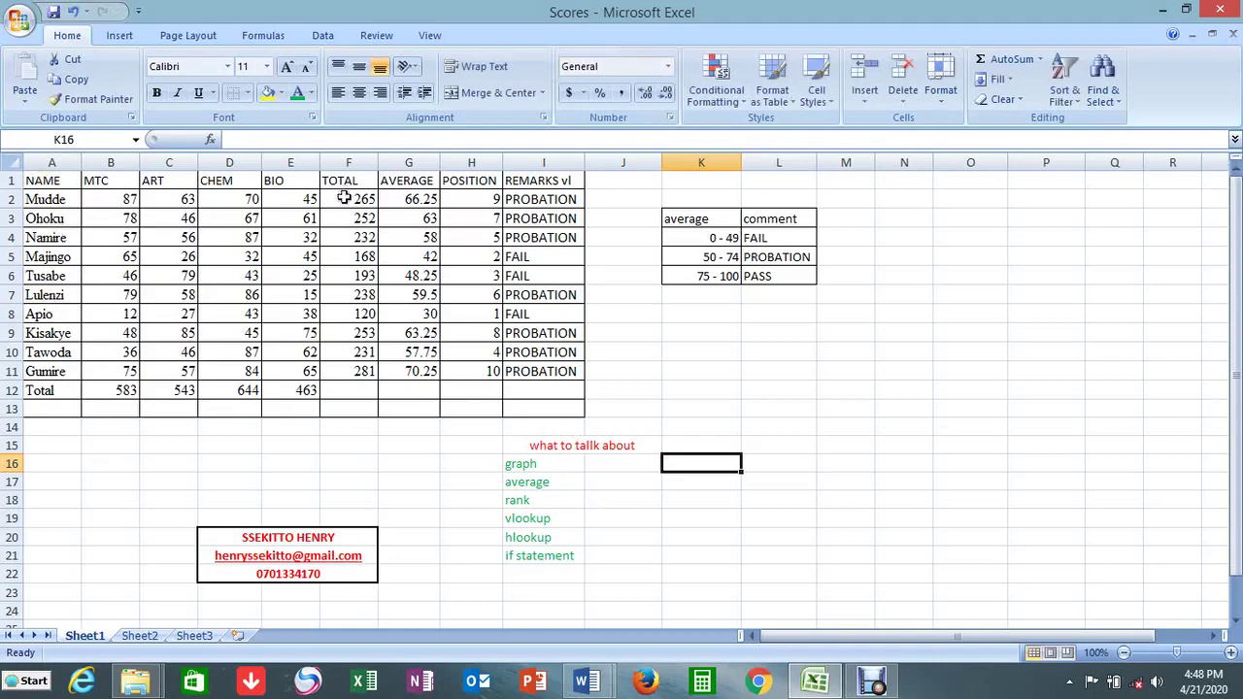
- Clear the remaining topics I17:I21 and enter 'combined bar and line graphics' in I17
left_click_drag(546, 481, 555, 564)
key("Delete")
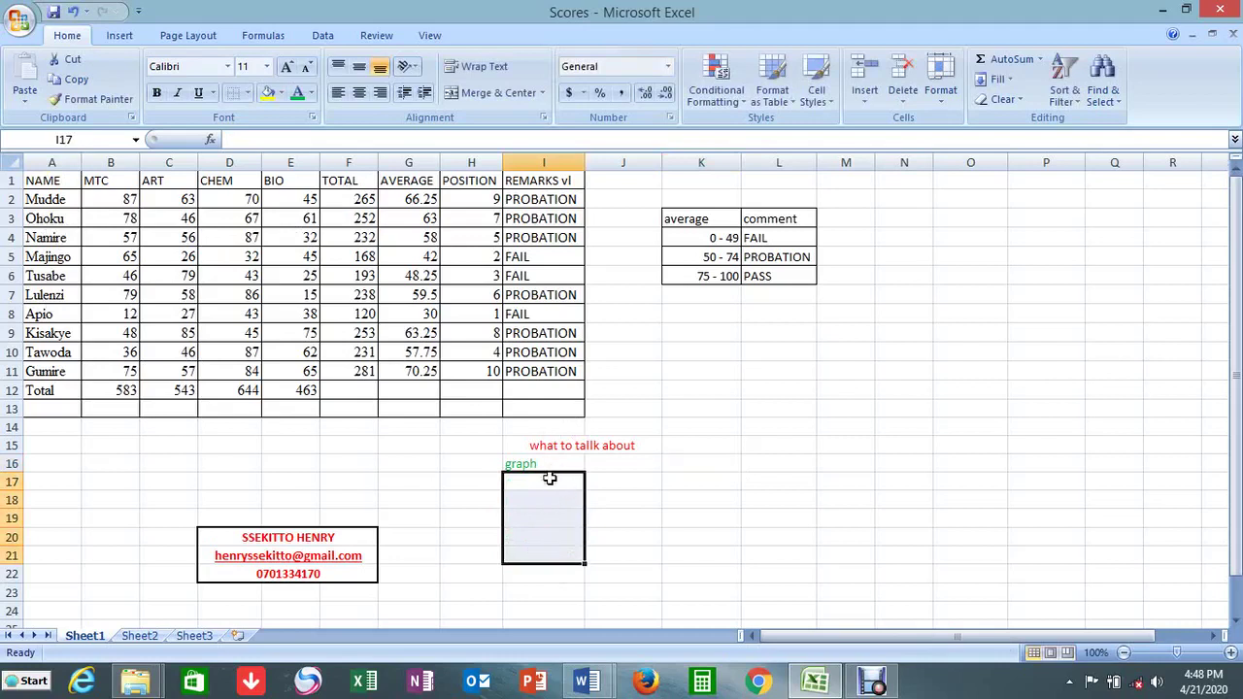
left_click(538, 478)
type("combined bar and line graphics")
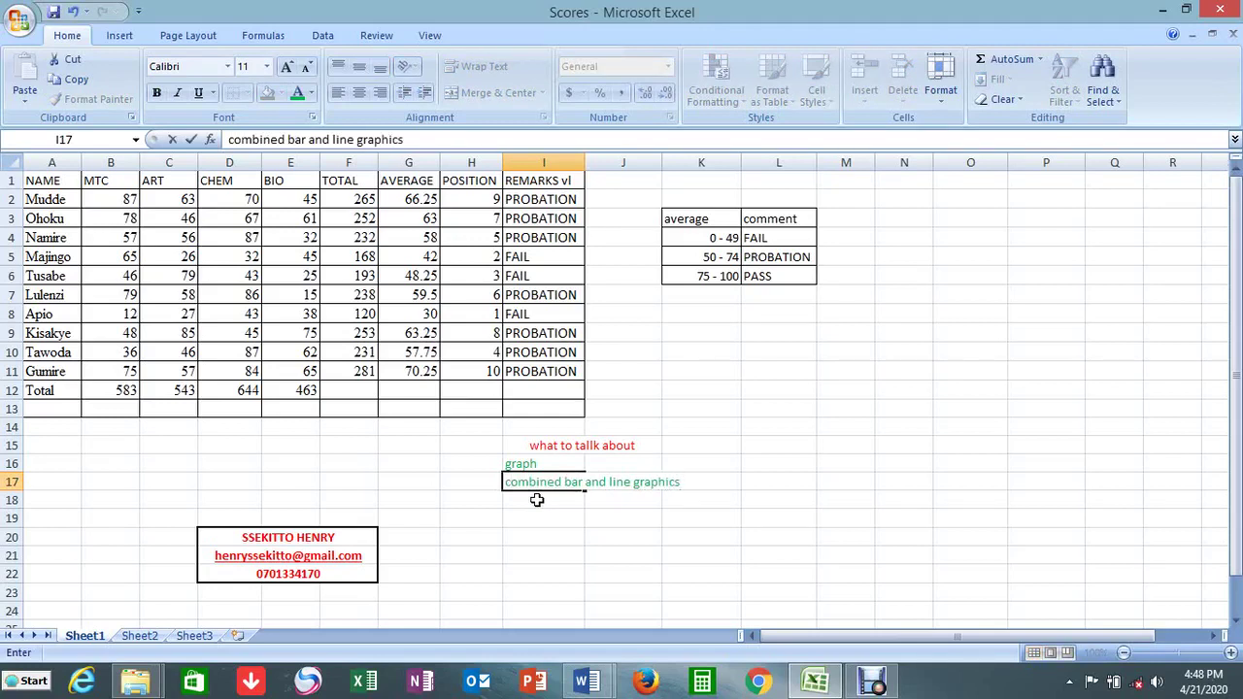
left_click(541, 521)
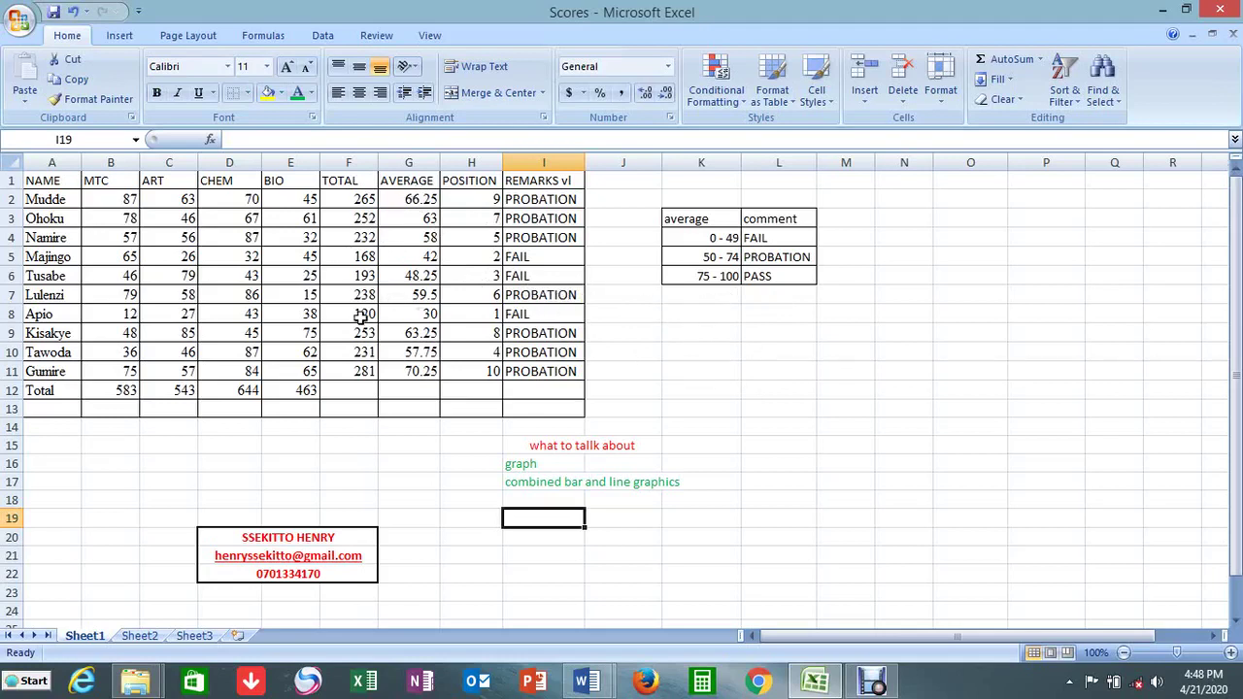
- Select the student names A1:A11 plus the TOTAL column F1:F11 and show the Insert chart options
left_click(43, 181)
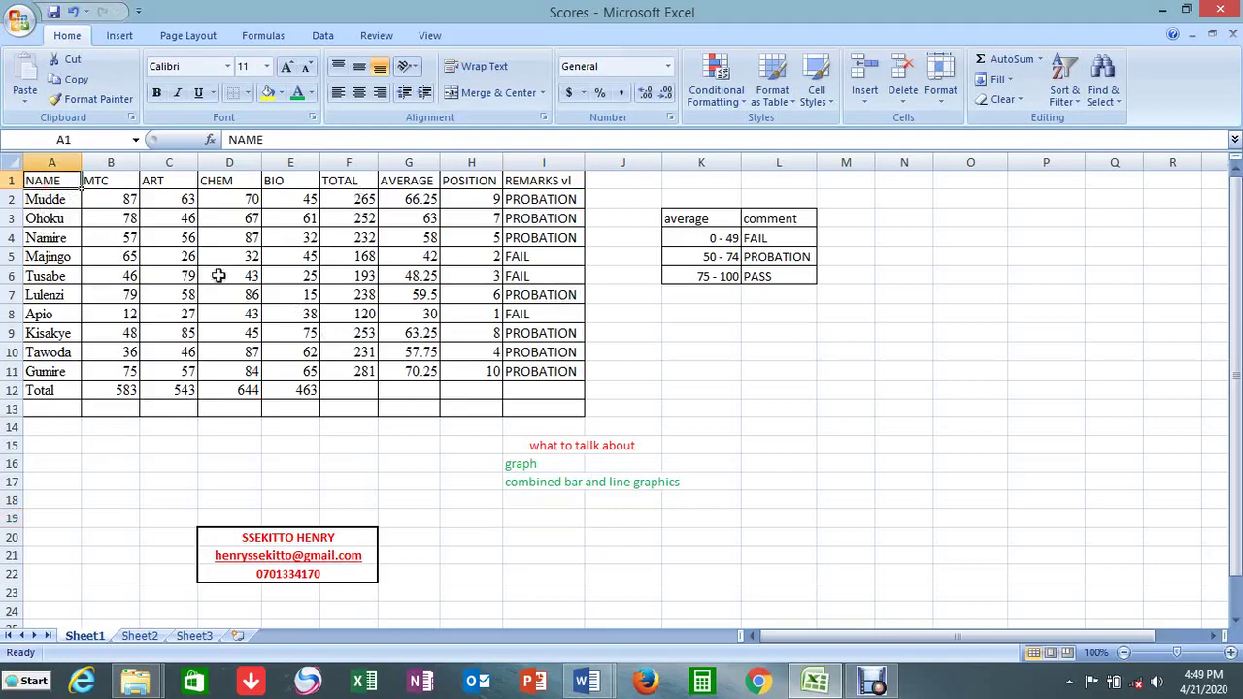
left_click(43, 181)
left_click_drag(43, 182, 59, 371)
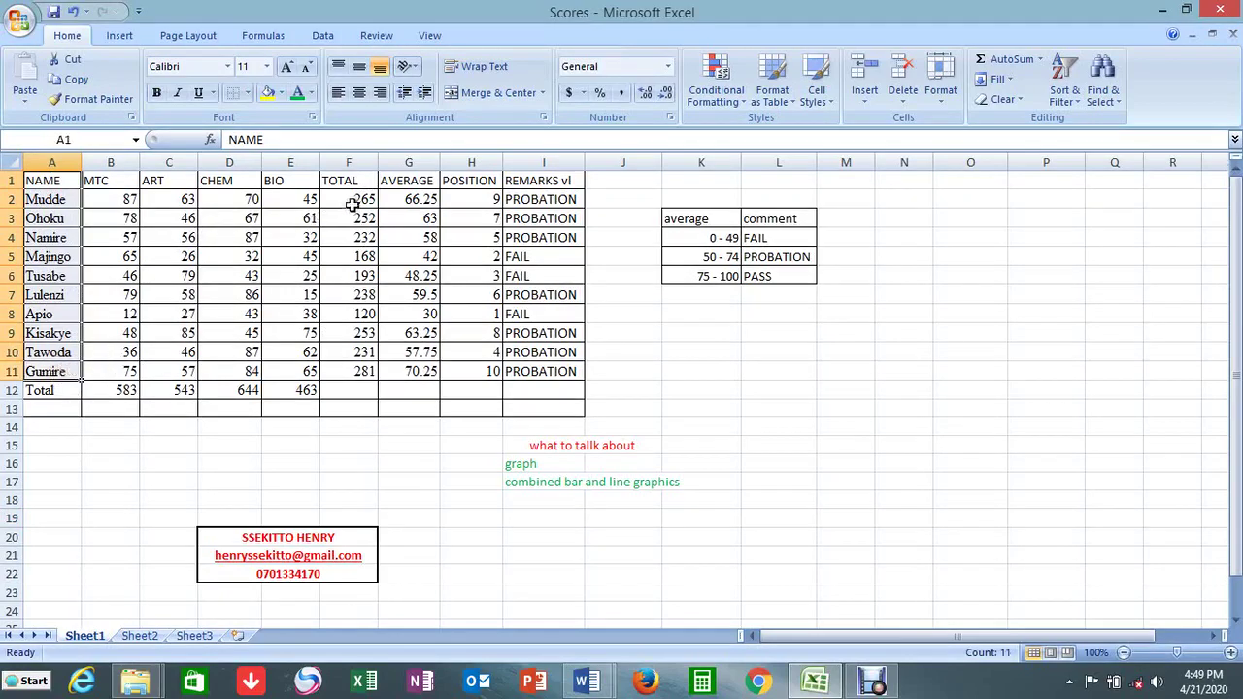
left_click_drag(354, 182, 355, 371)
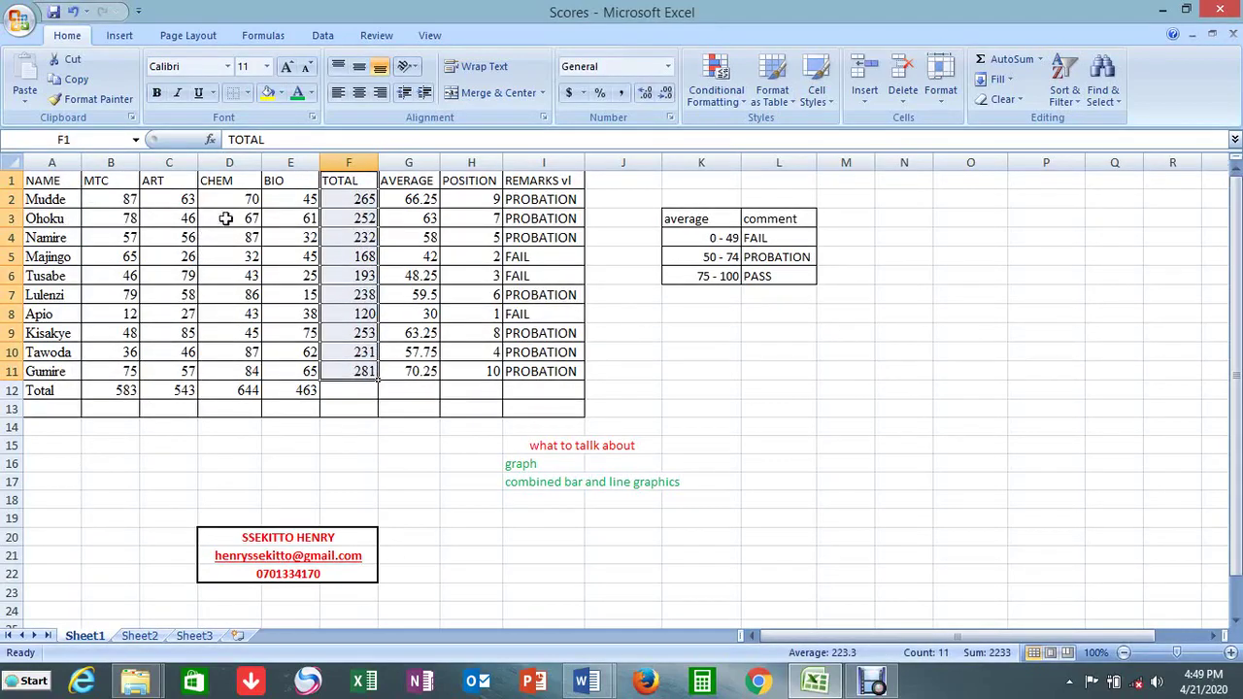
left_click(43, 182)
left_click_drag(43, 181, 43, 364)
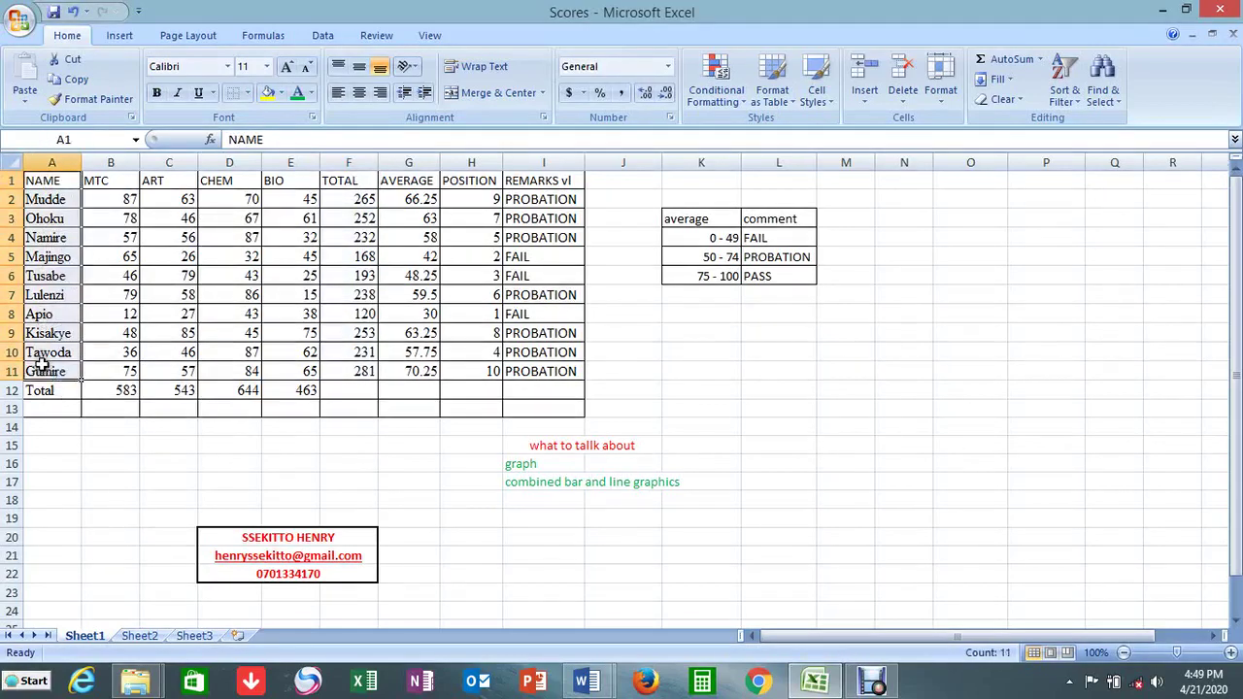
left_click_drag(339, 185, 341, 370)
left_click_drag(43, 182, 49, 369)
left_click_drag(58, 181, 64, 371)
left_click_drag(342, 182, 357, 371)
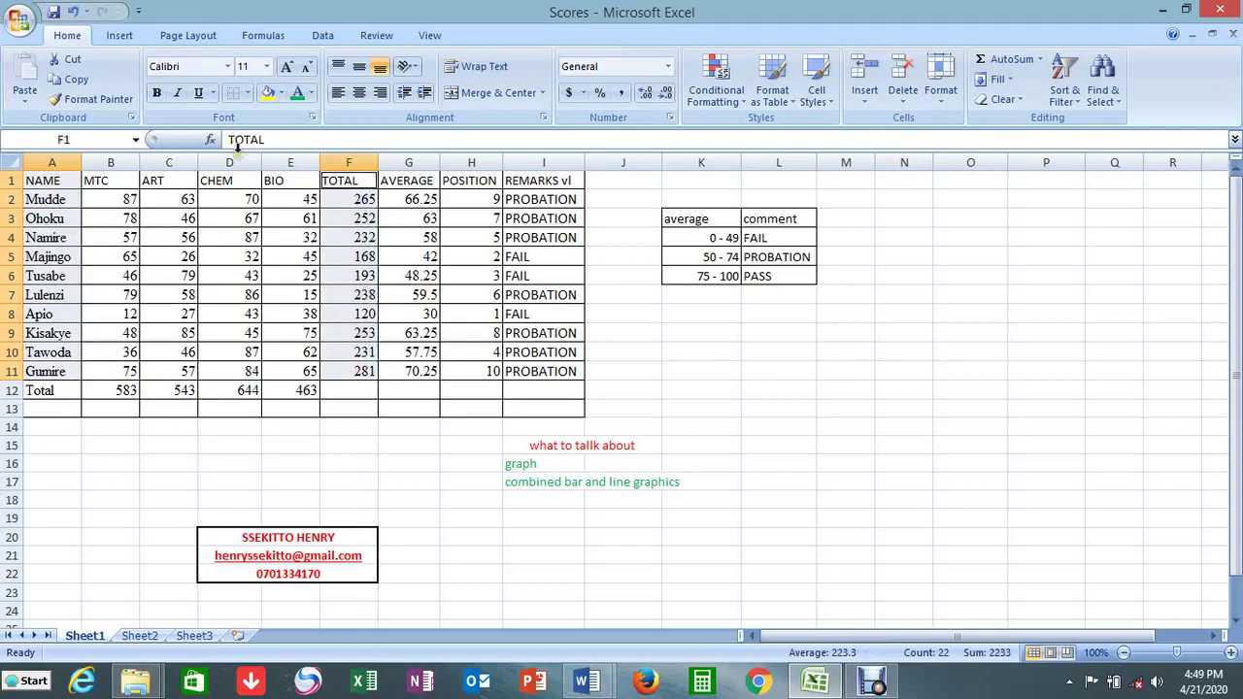
left_click(120, 37)
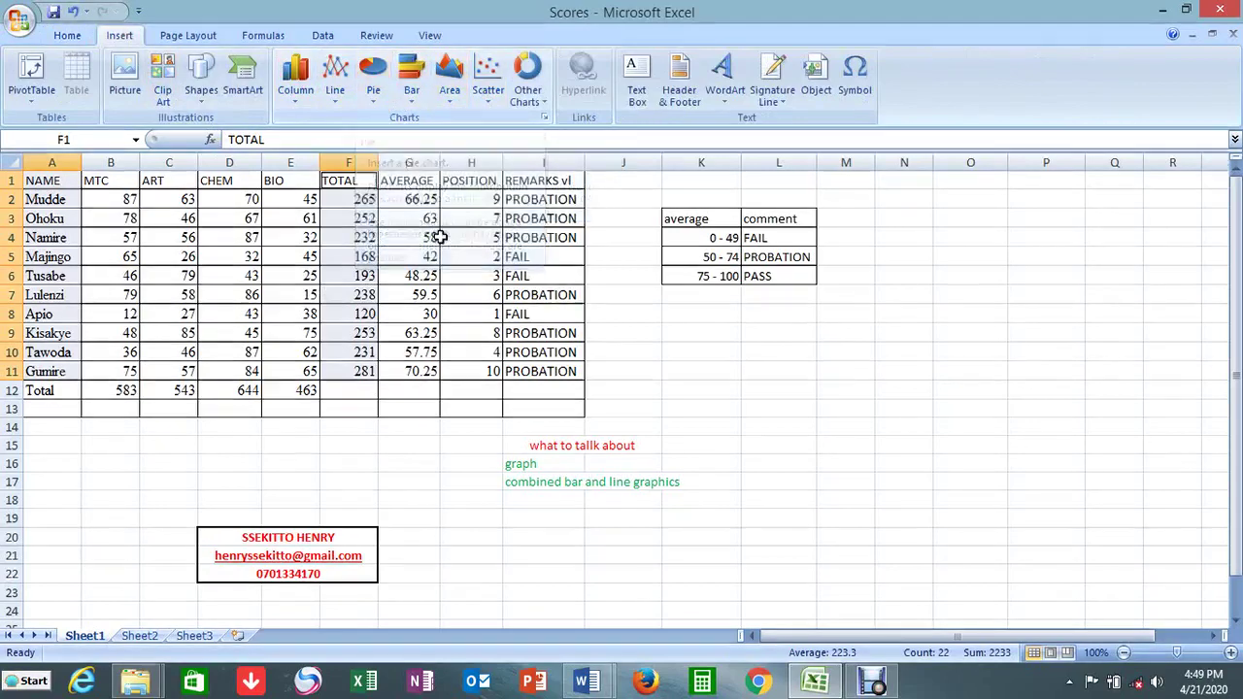
- Change the I16 note from 'graph' to 'charts'
left_click(534, 465)
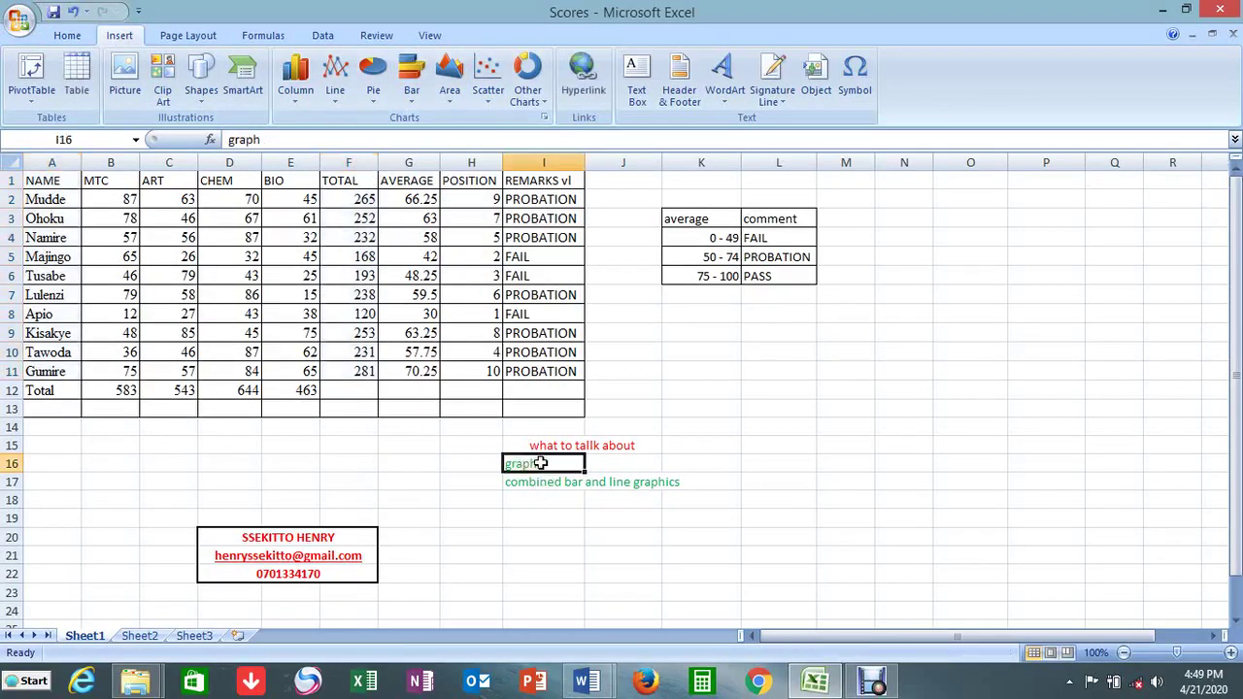
type("charts")
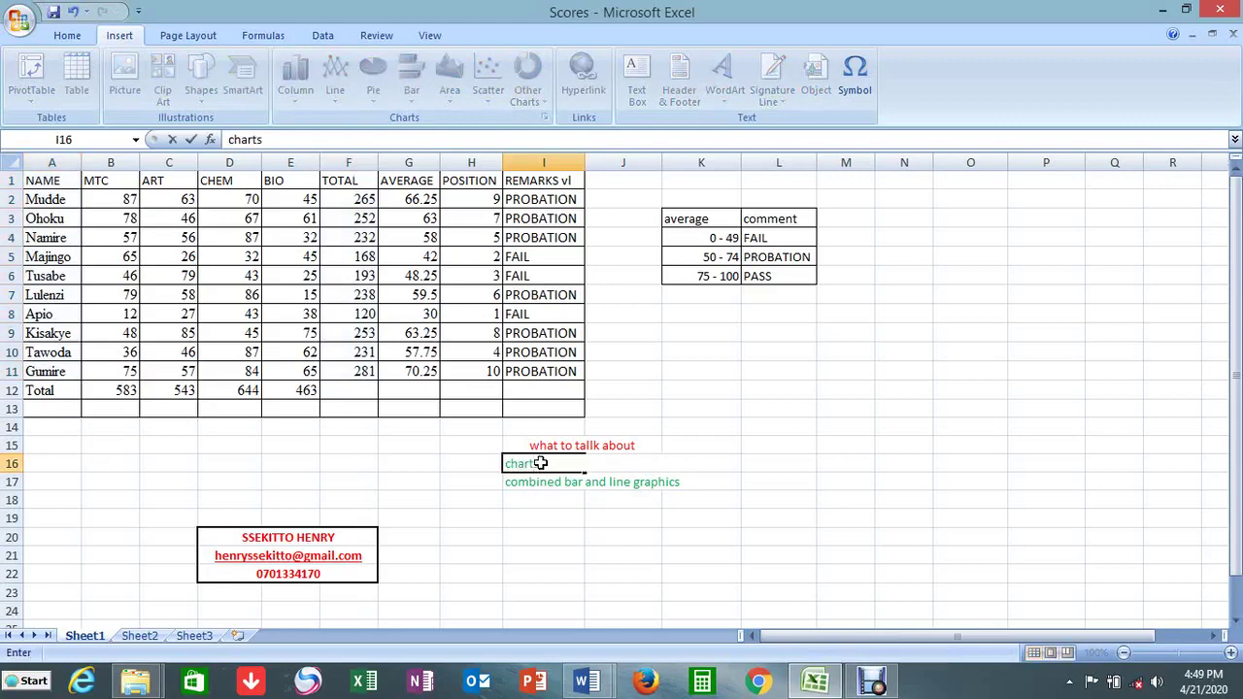
key("Return")
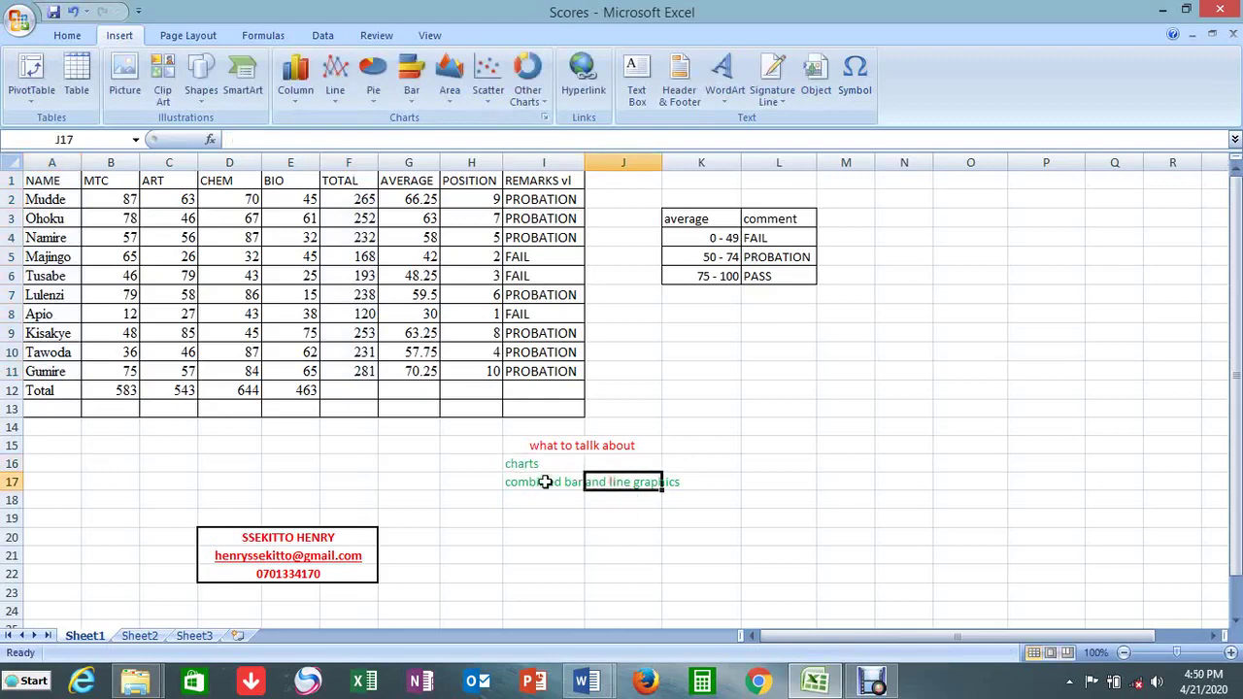
- Merge I17:K17 holding the combined bar and line note and left-align it
left_click_drag(539, 483, 670, 480)
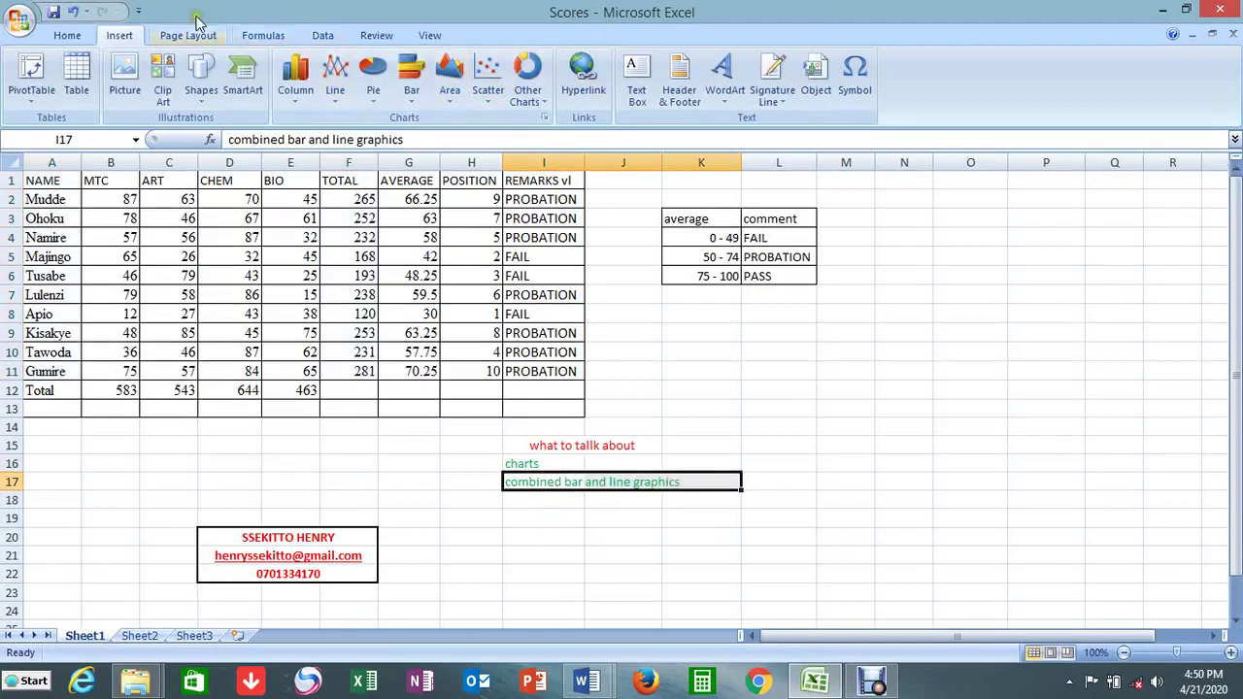
left_click(67, 35)
left_click(515, 101)
left_click(526, 520)
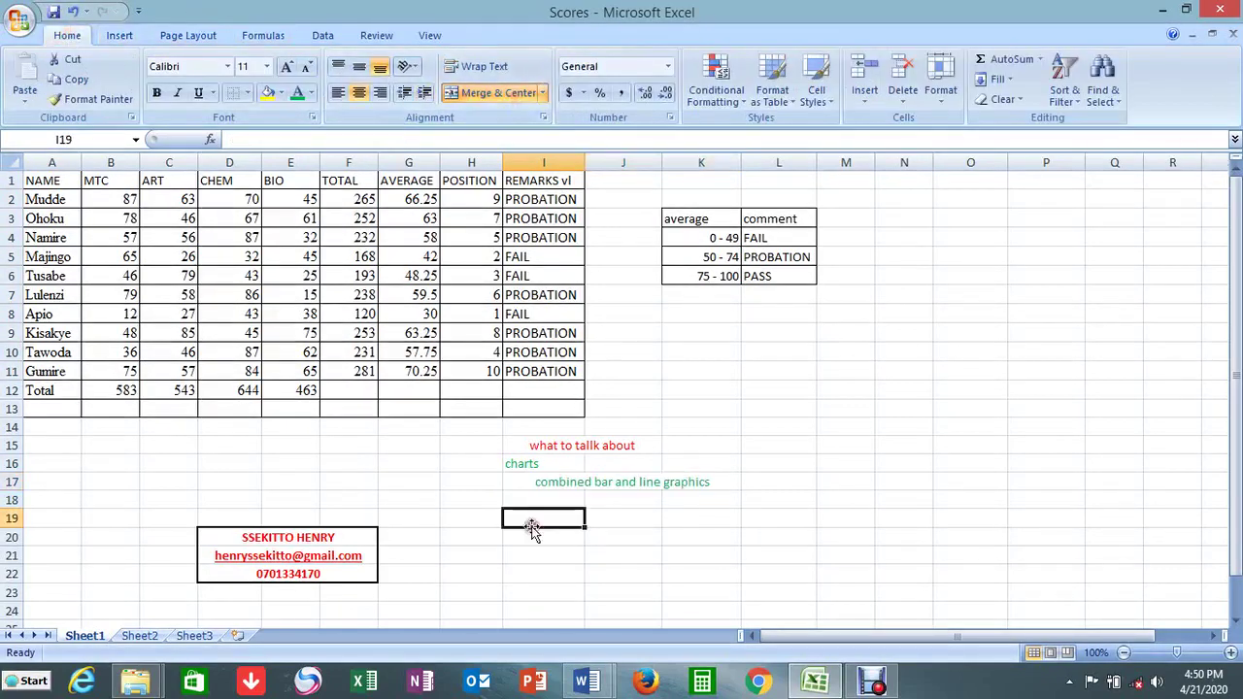
left_click(549, 480)
left_click(338, 92)
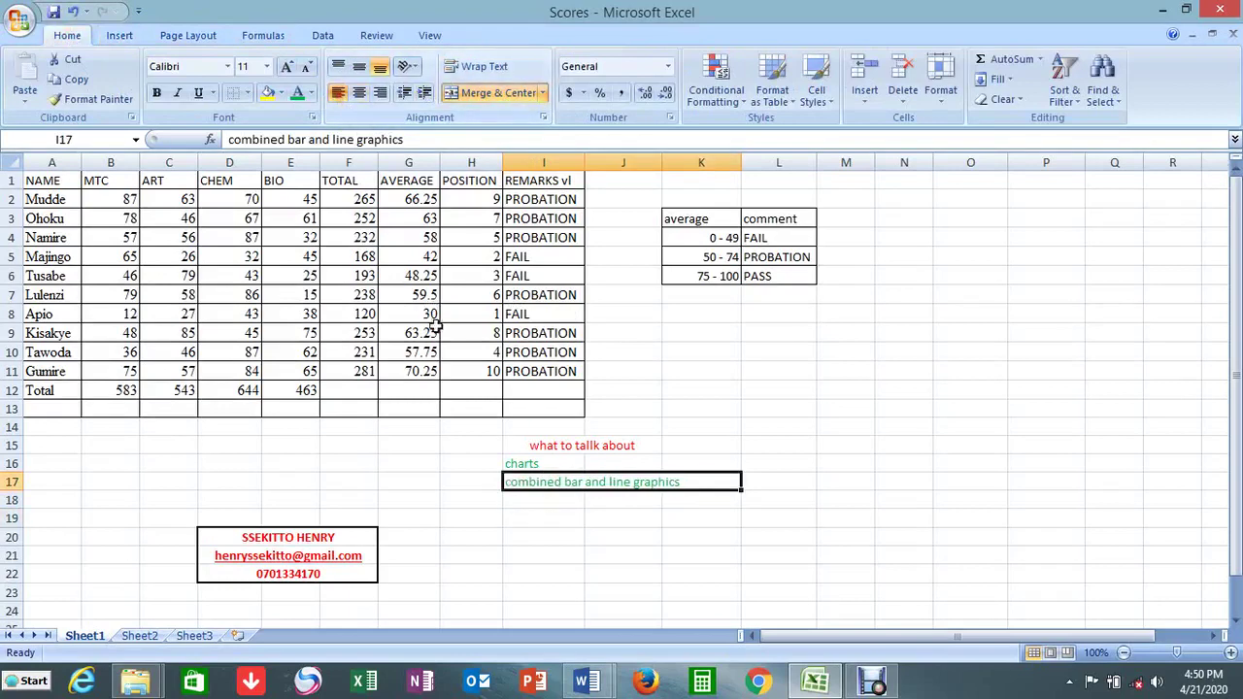
left_click(676, 385)
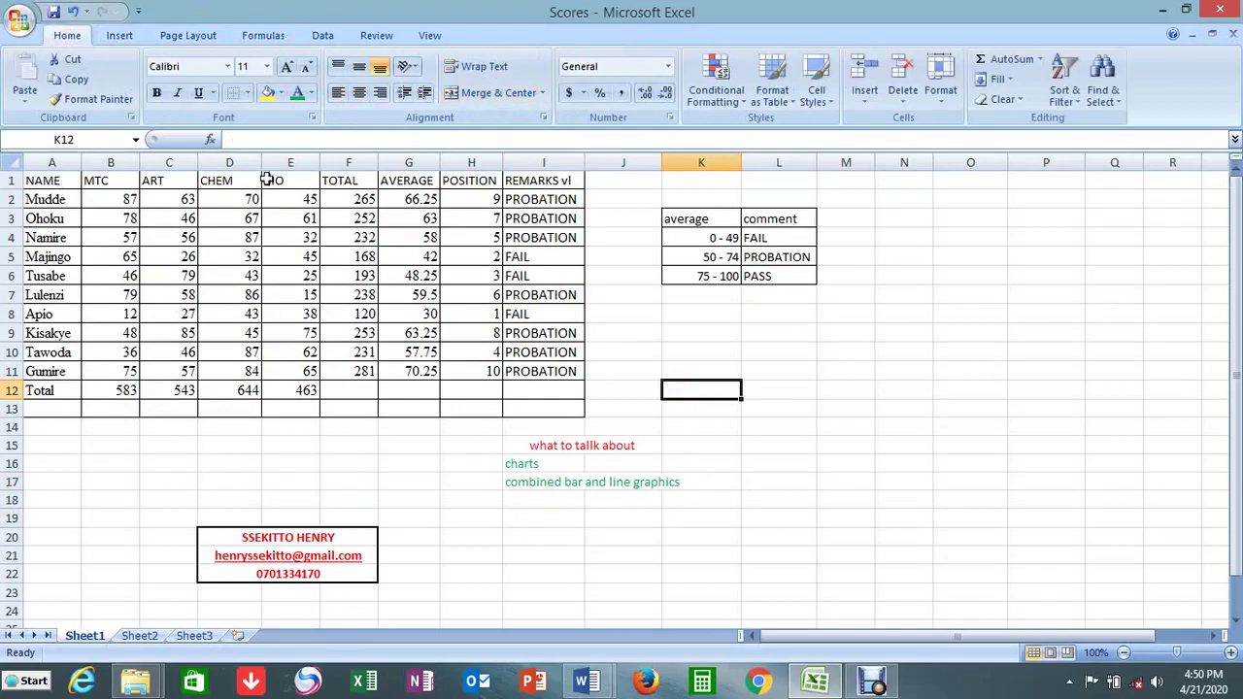
- Insert a 3-D pie chart from the names A1:A11 and totals F1:F11
left_click_drag(48, 183, 58, 372)
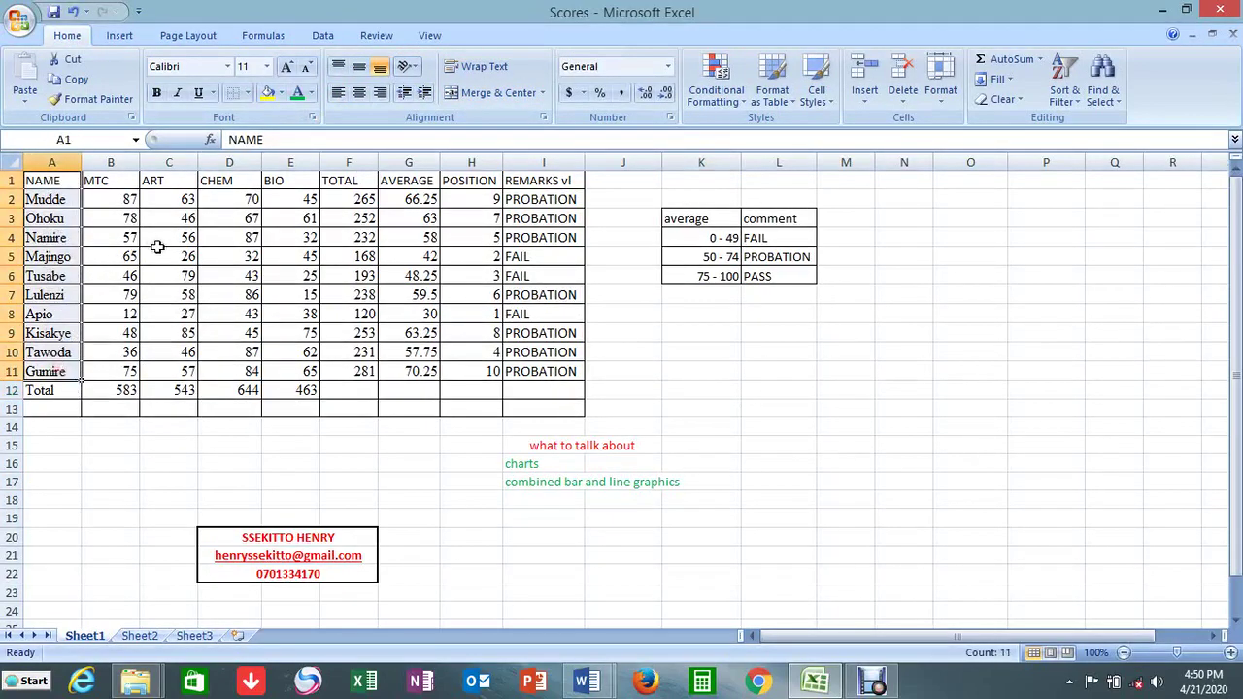
left_click_drag(348, 180, 347, 367)
left_click(118, 36)
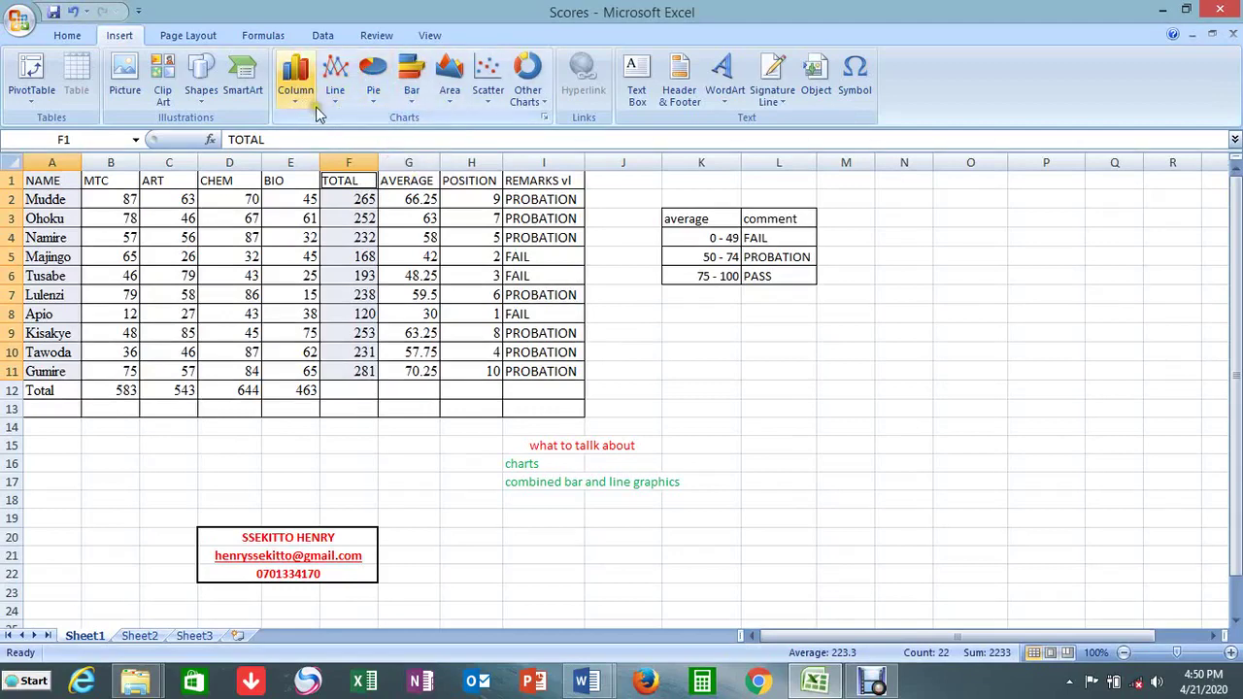
left_click(372, 101)
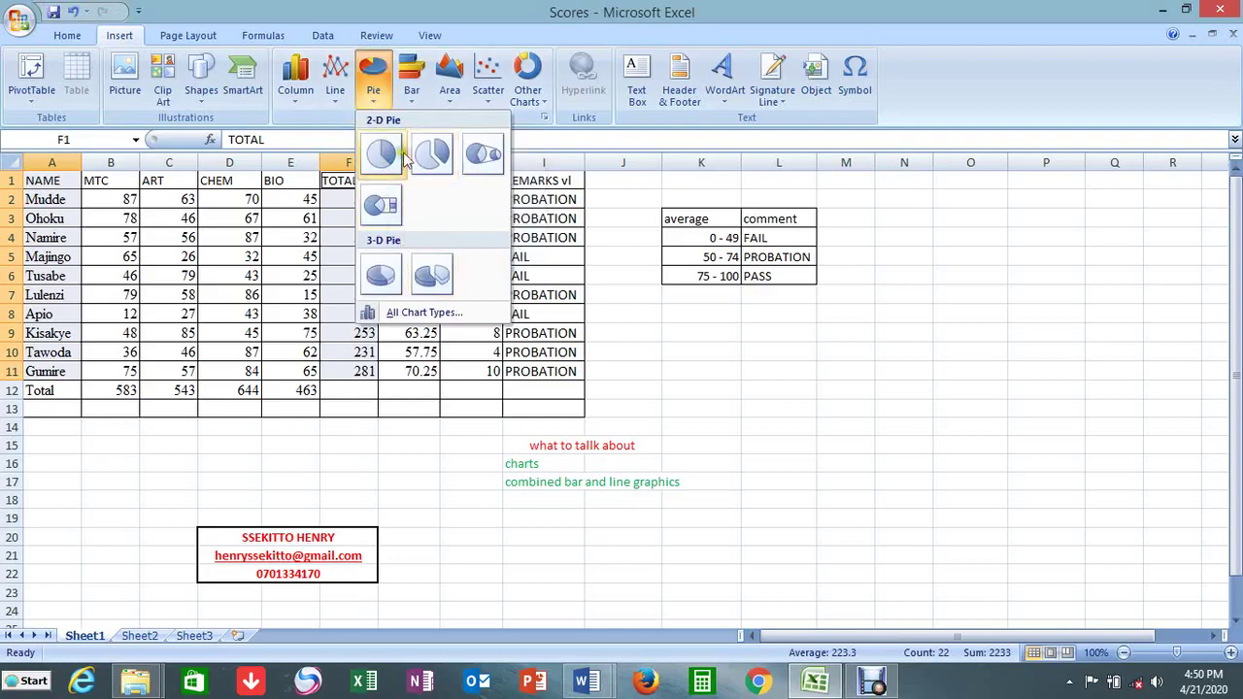
left_click(393, 272)
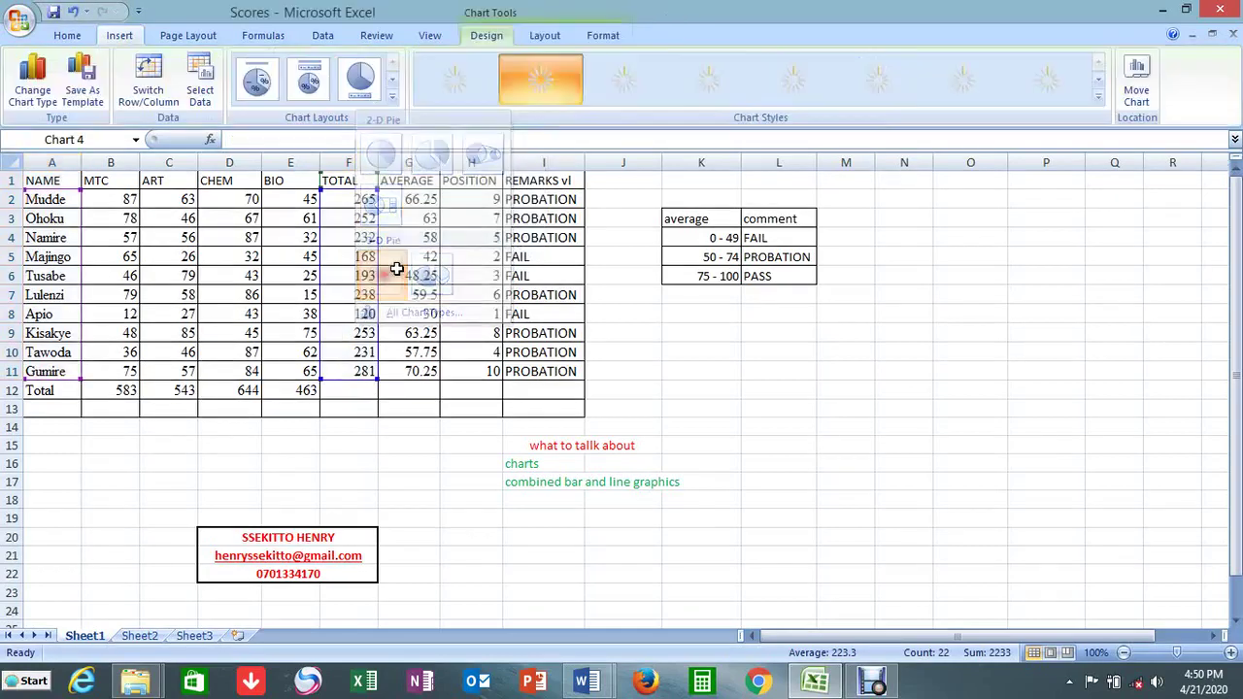
- Shrink the TOTAL pie chart and move it to the right of the marks table
left_click_drag(854, 280, 1044, 224)
left_click_drag(949, 230, 1074, 199)
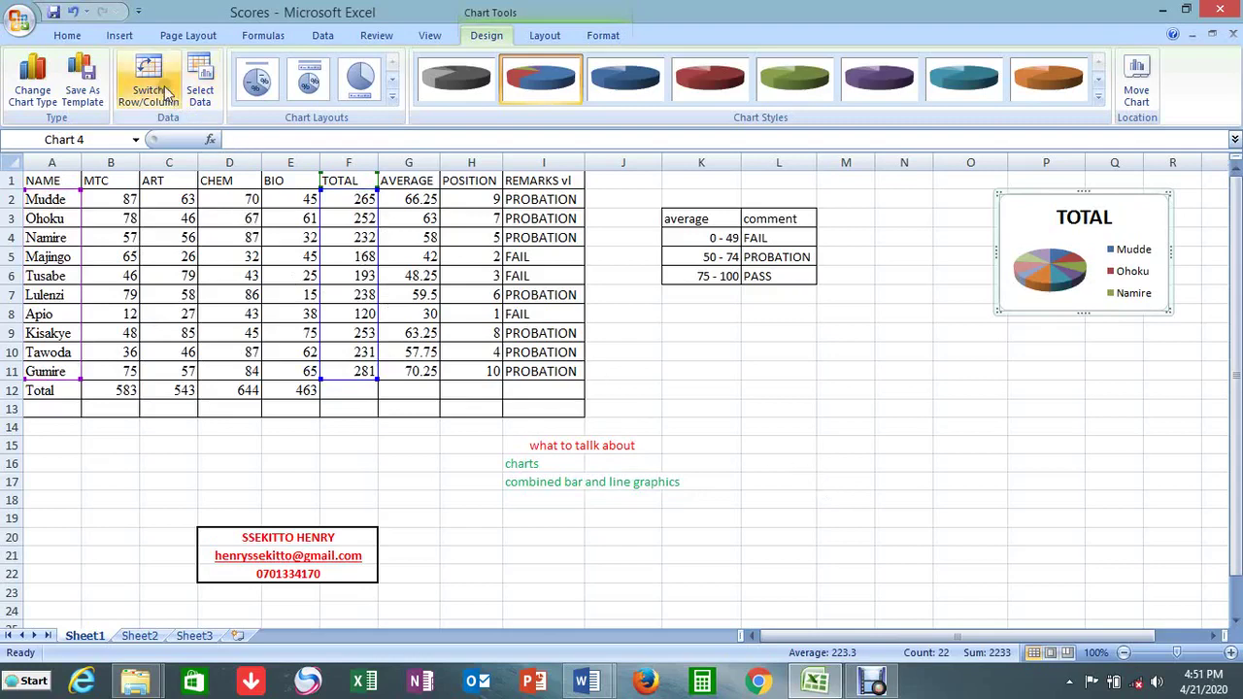
left_click(115, 37)
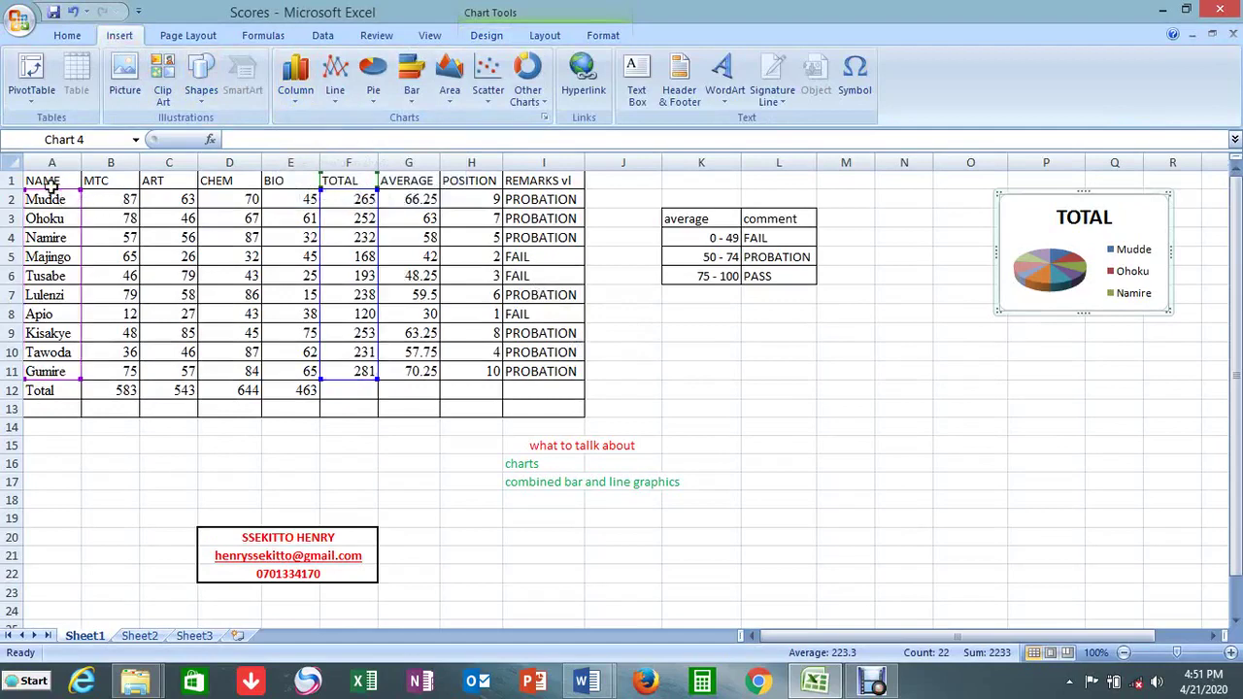
left_click(295, 107)
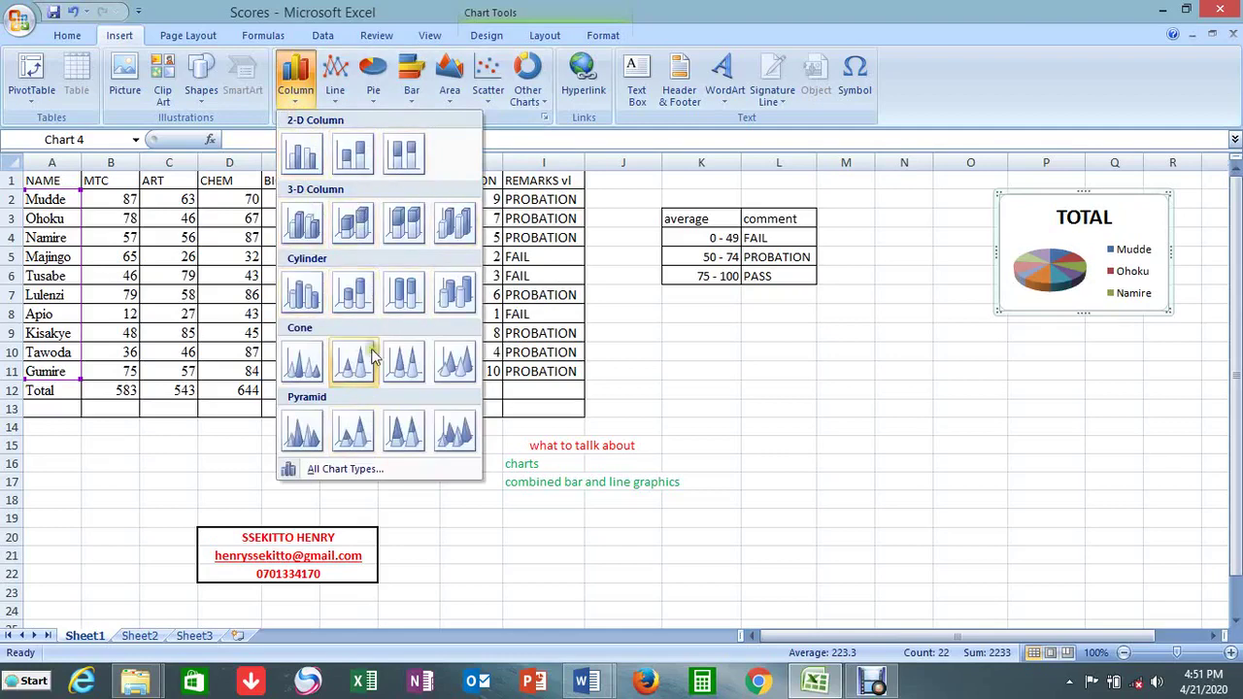
- Convert the TOTAL pie to a clustered column chart, then delete it
left_click(302, 155)
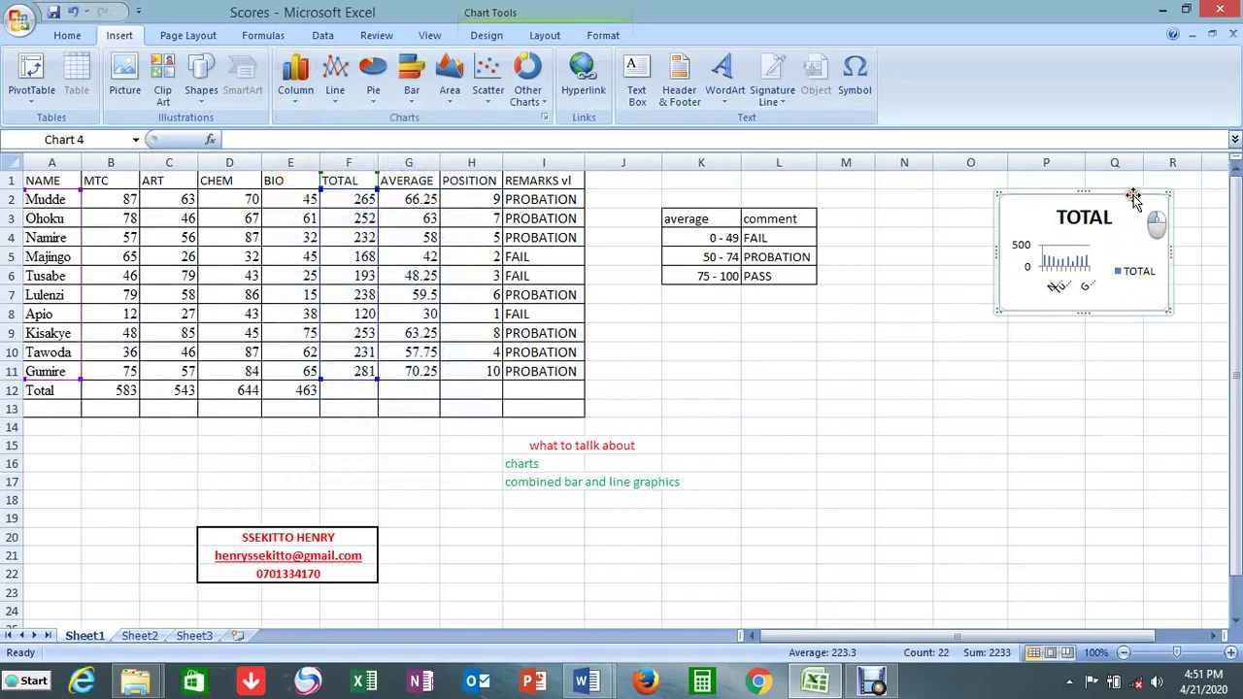
key("Delete")
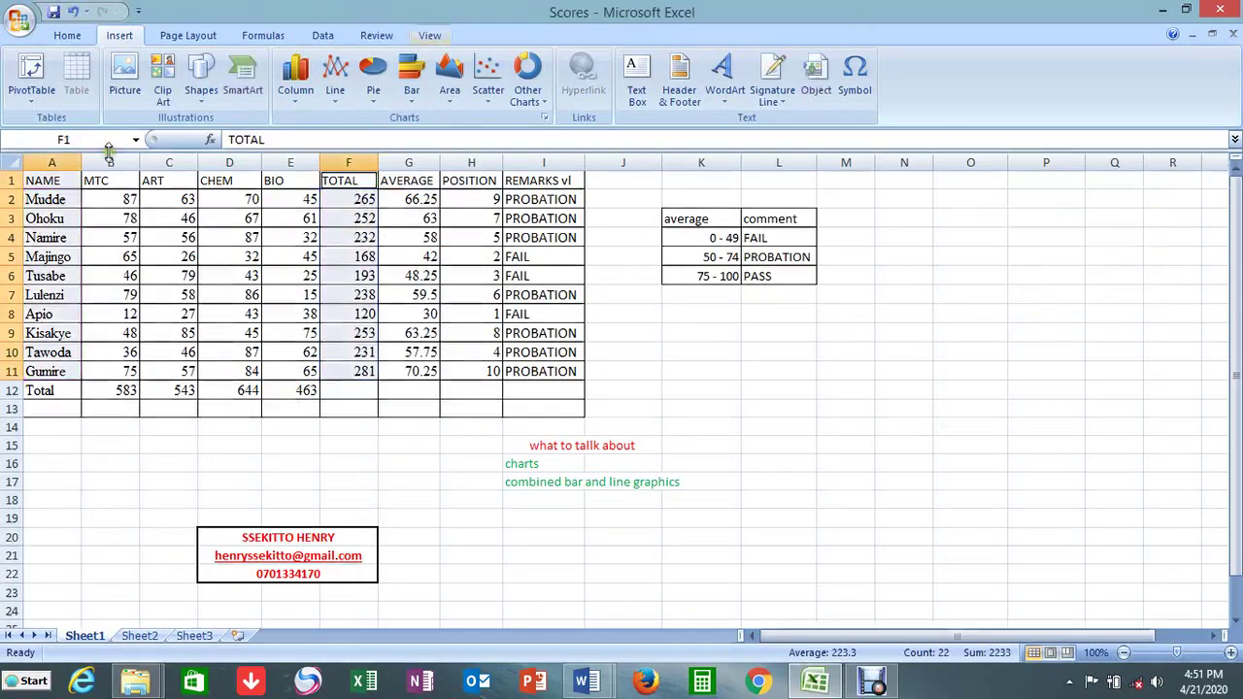
left_click(295, 76)
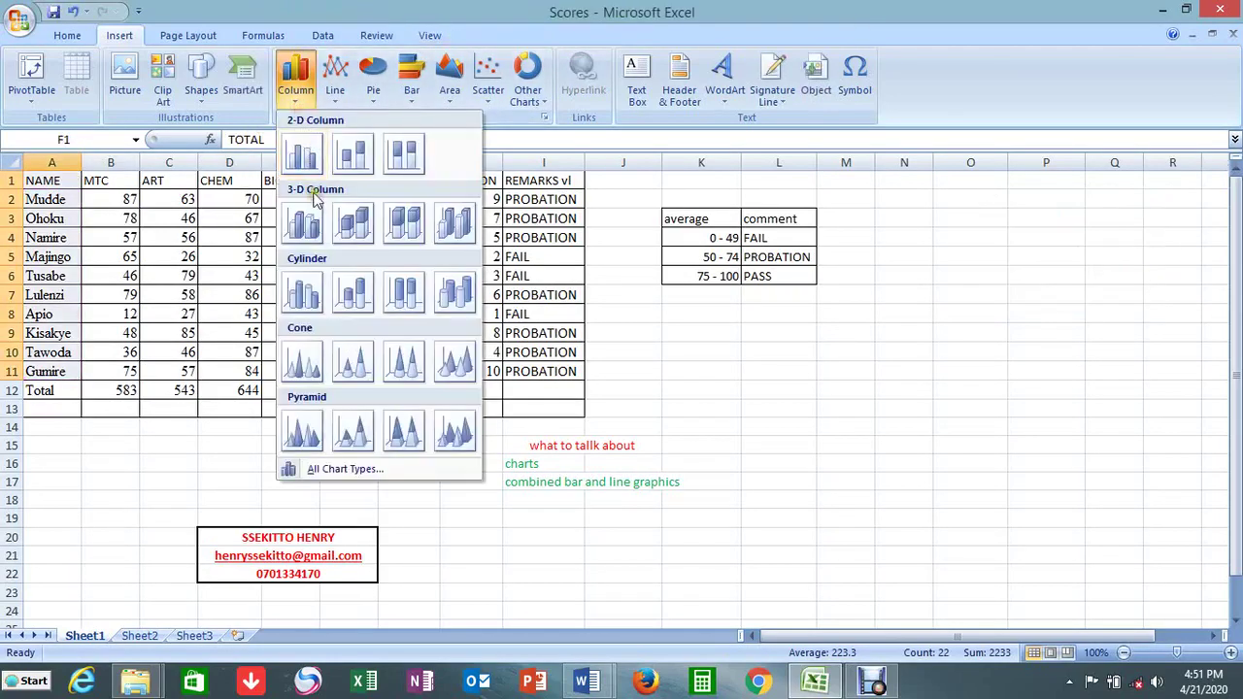
- Insert a 2-D clustered column chart of TOTAL and place it right of the table
left_click(303, 157)
left_click_drag(592, 273, 803, 315)
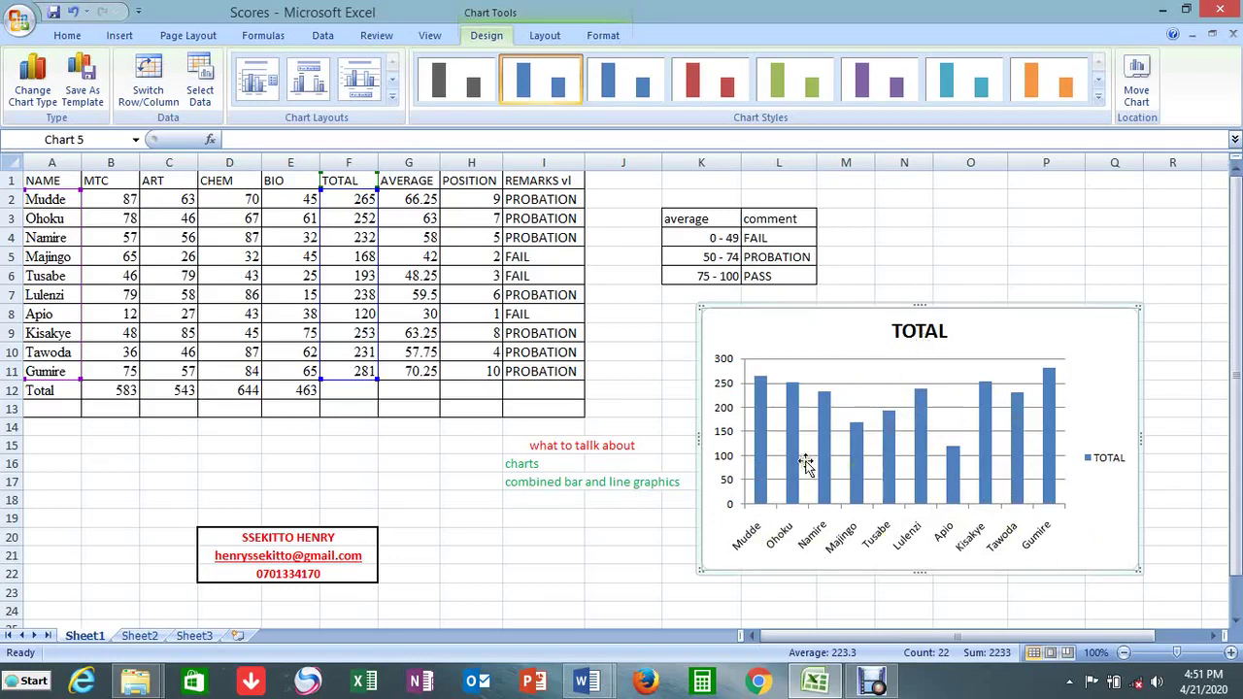
left_click(934, 333)
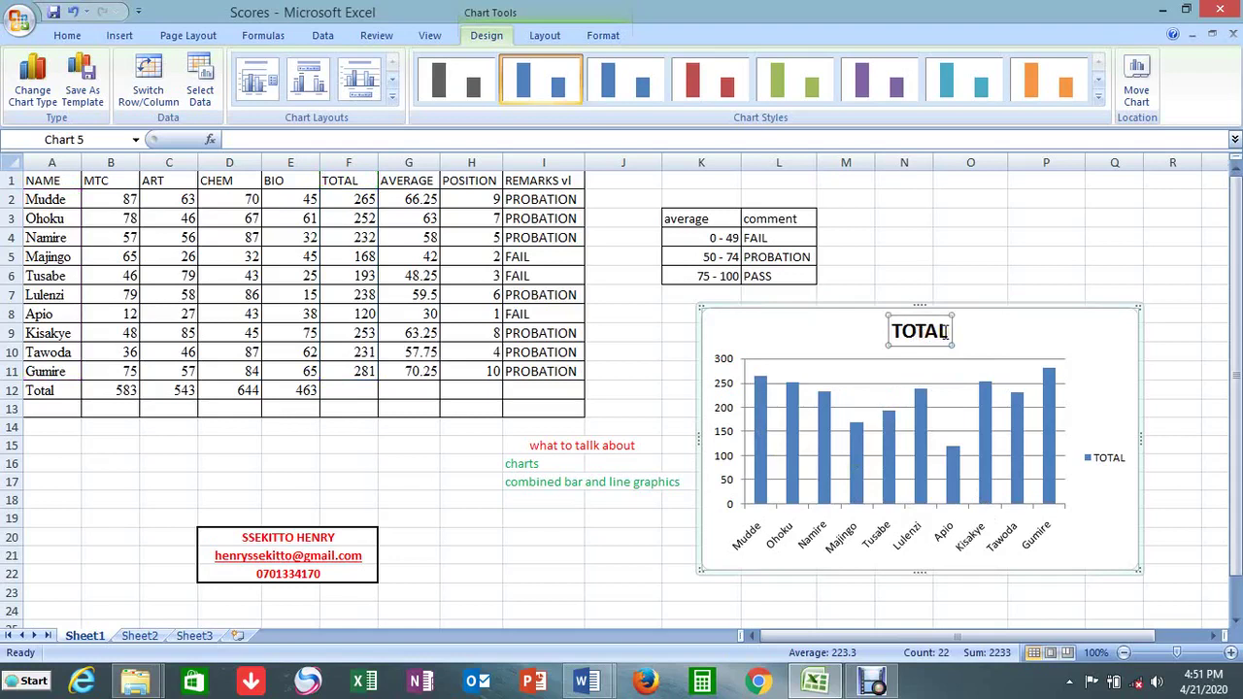
left_click_drag(950, 334, 891, 336)
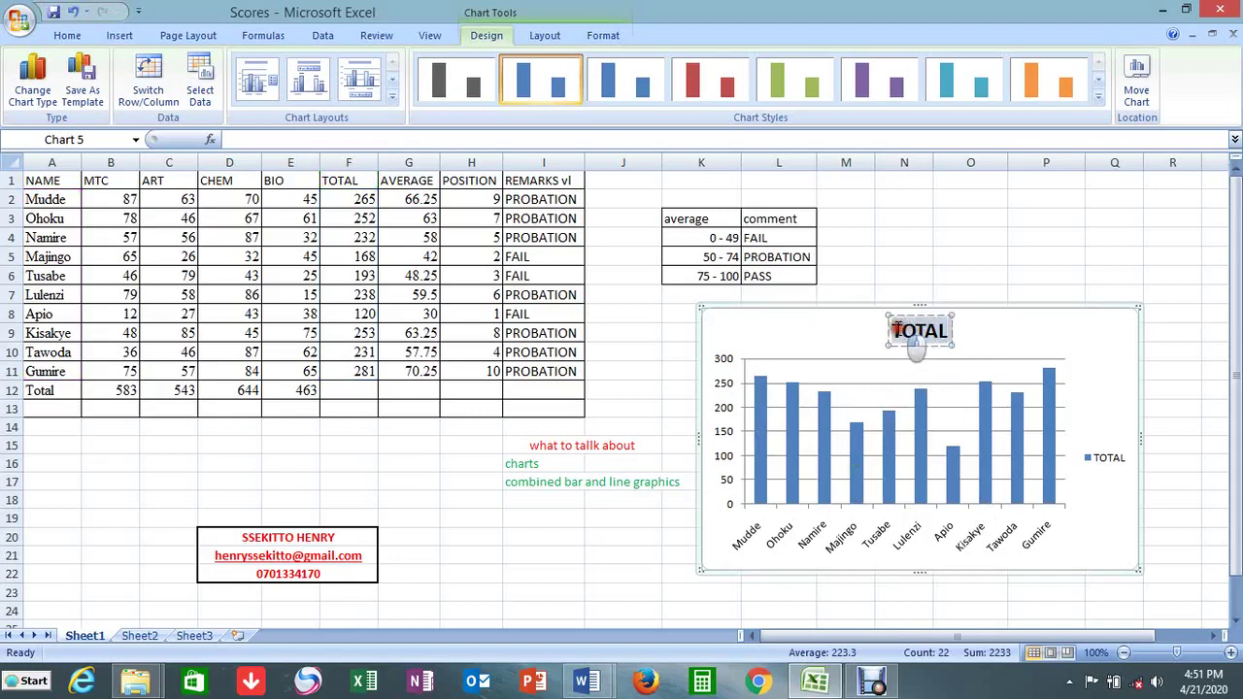
left_click(947, 348)
left_click(932, 347)
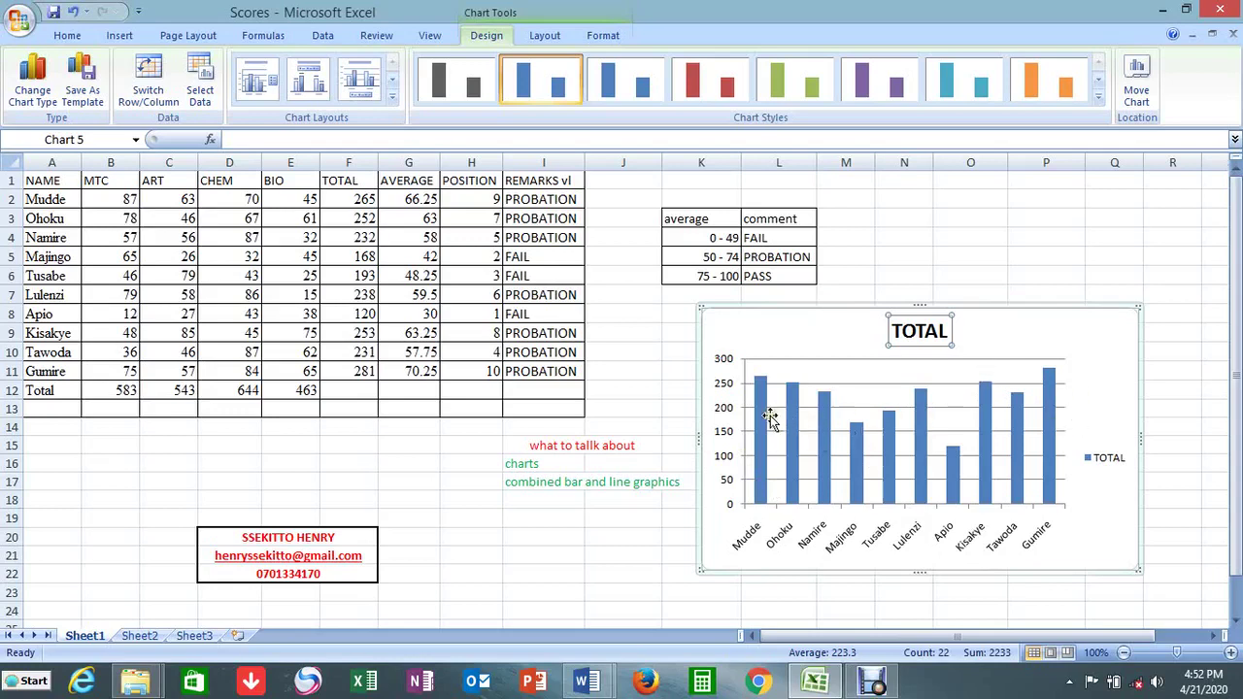
left_click(989, 295)
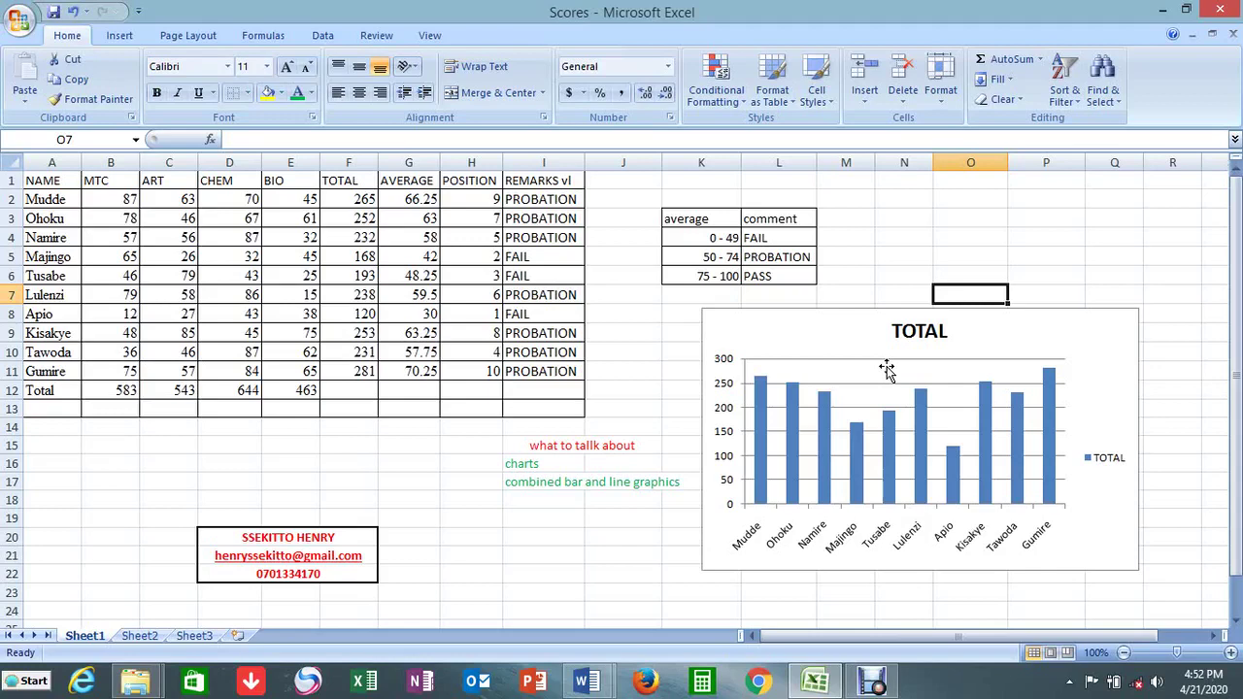
left_click(873, 313)
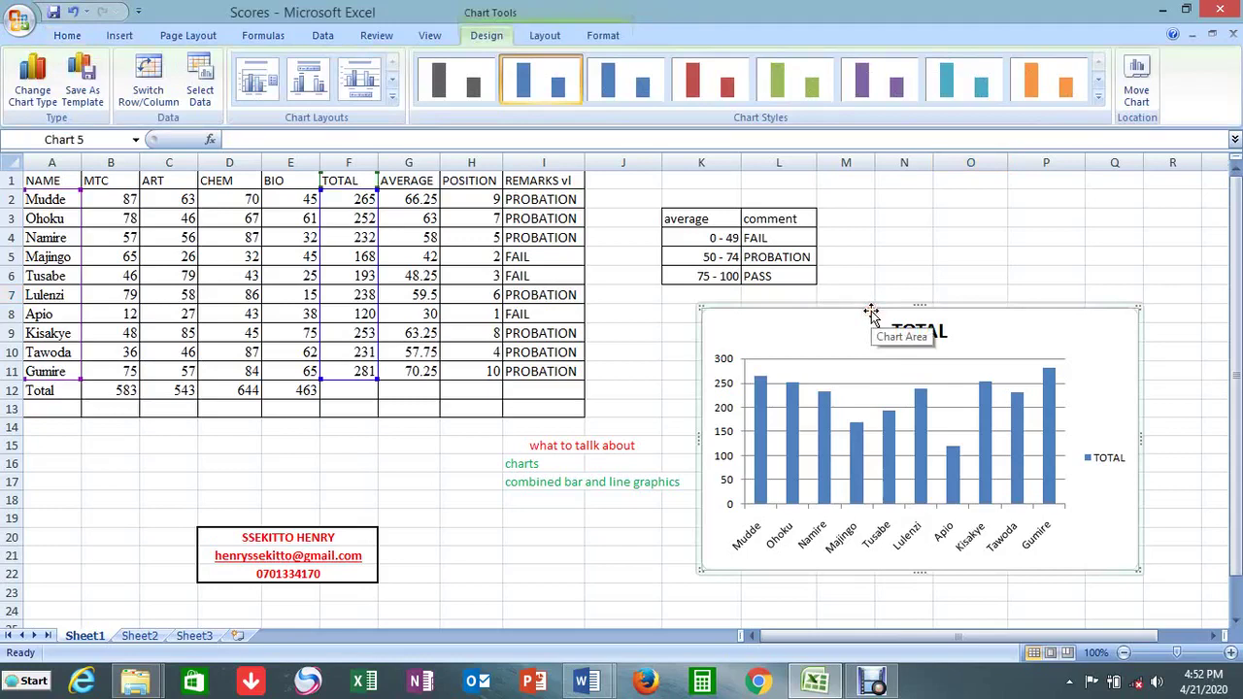
- Delete the TOTAL chart and select NAME, TOTAL and AVERAGE (A1:A11, F1:F11, G1:G11)
key("Delete")
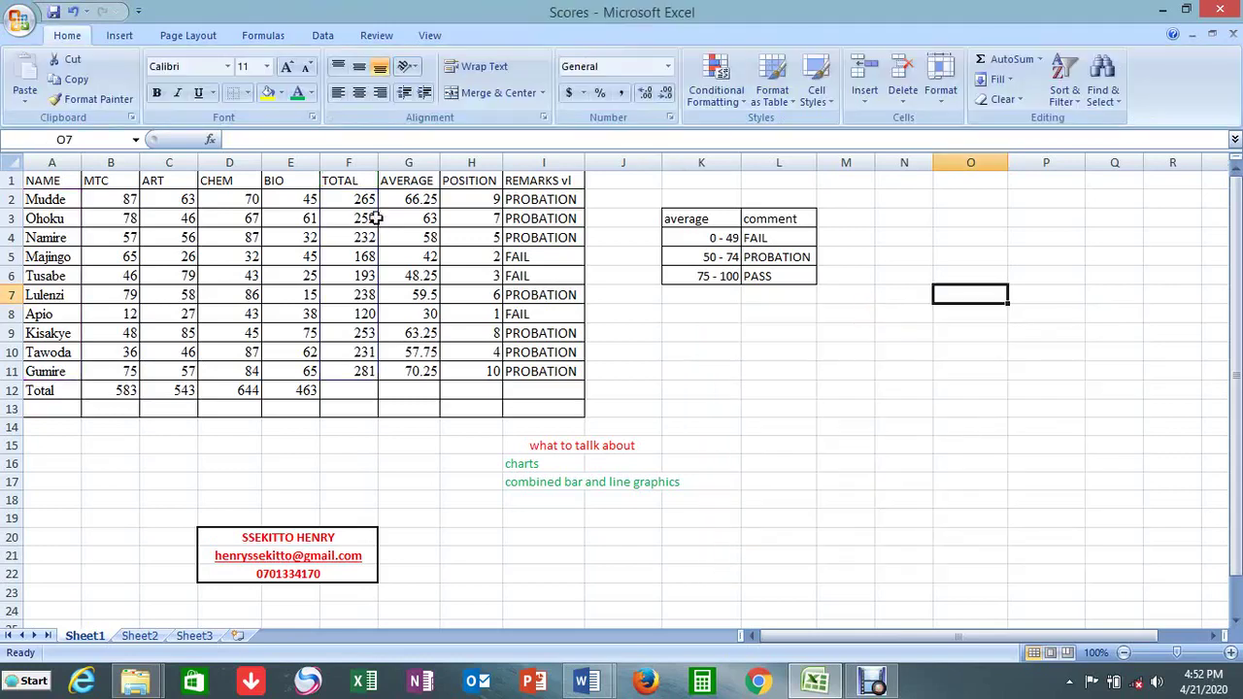
left_click_drag(51, 181, 50, 366)
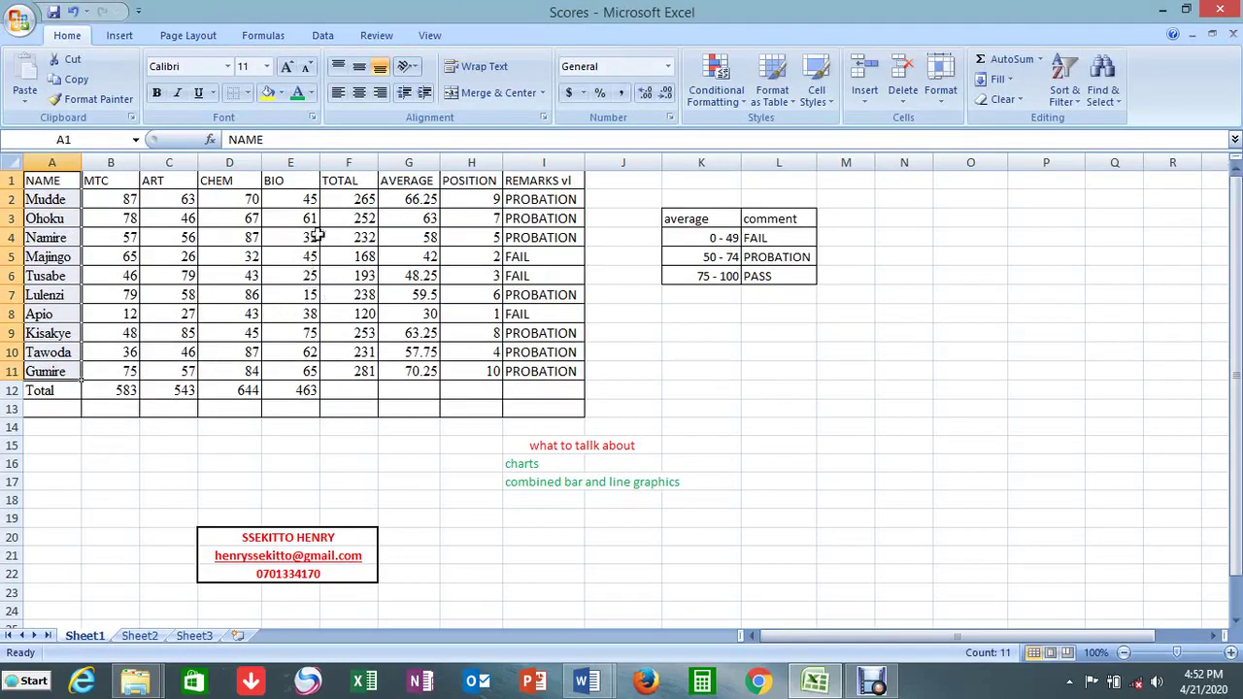
left_click_drag(348, 180, 352, 371)
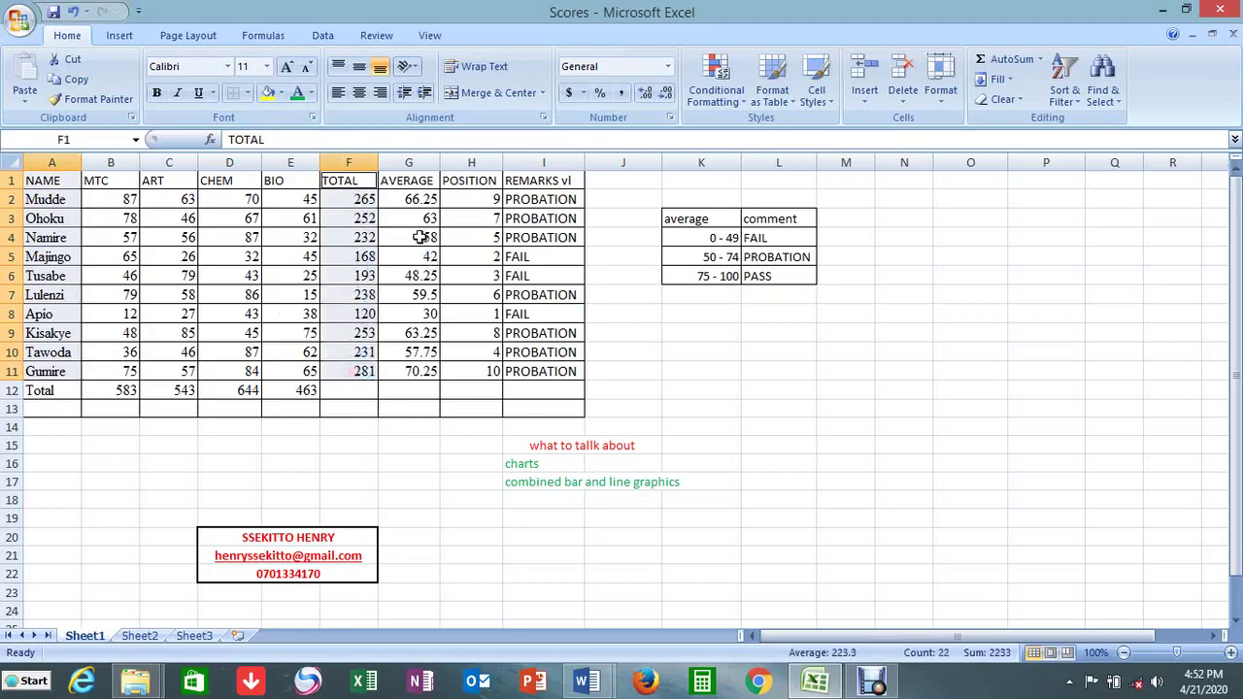
left_click_drag(404, 182, 413, 372)
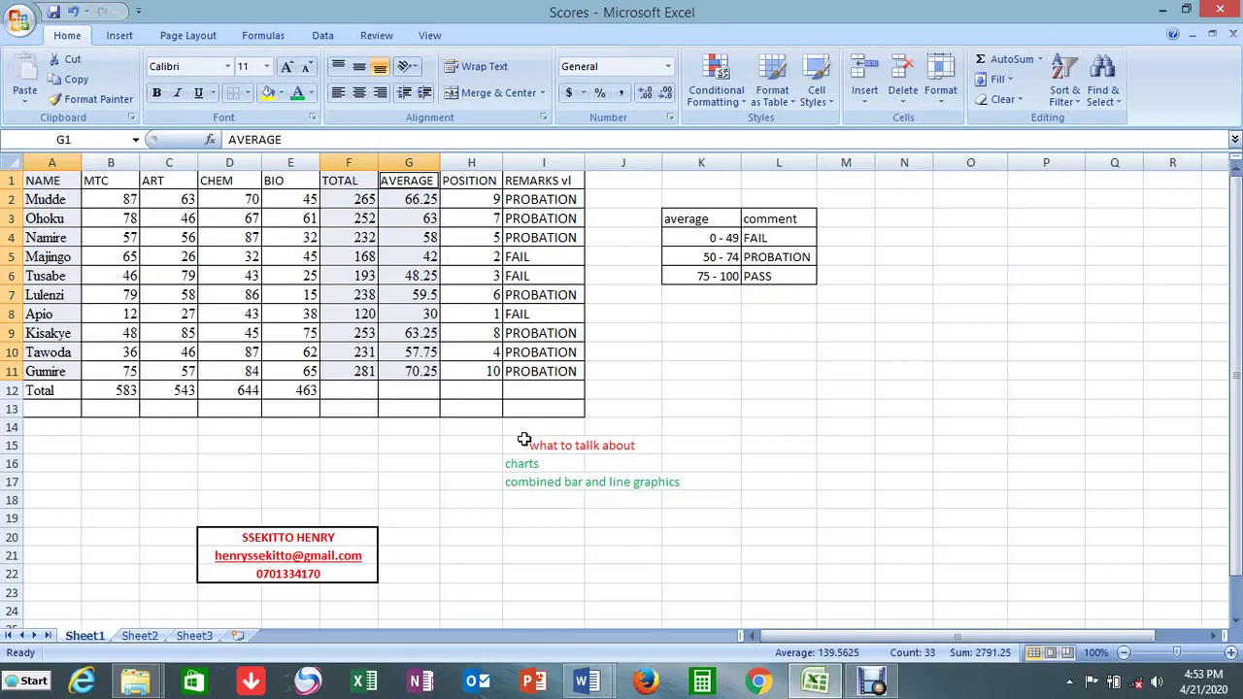
left_click(119, 35)
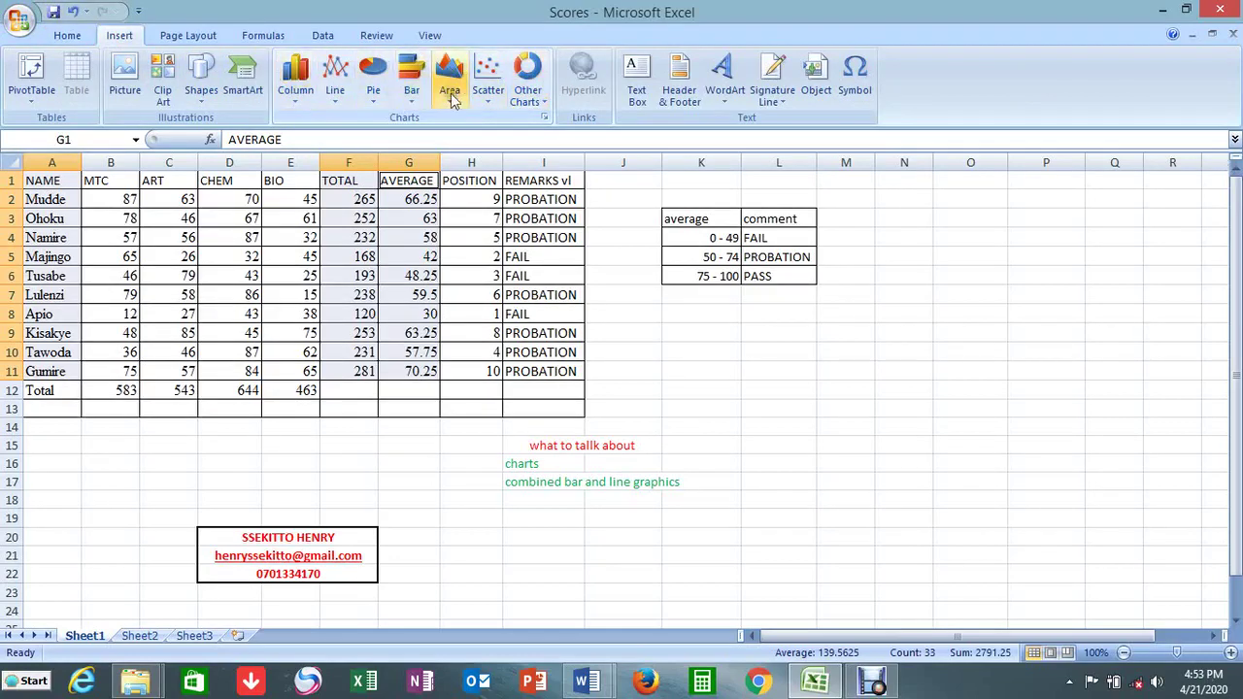
- Insert a Clustered Column chart of TOTAL and AVERAGE via All Chart Types and place it beside the table
left_click(296, 97)
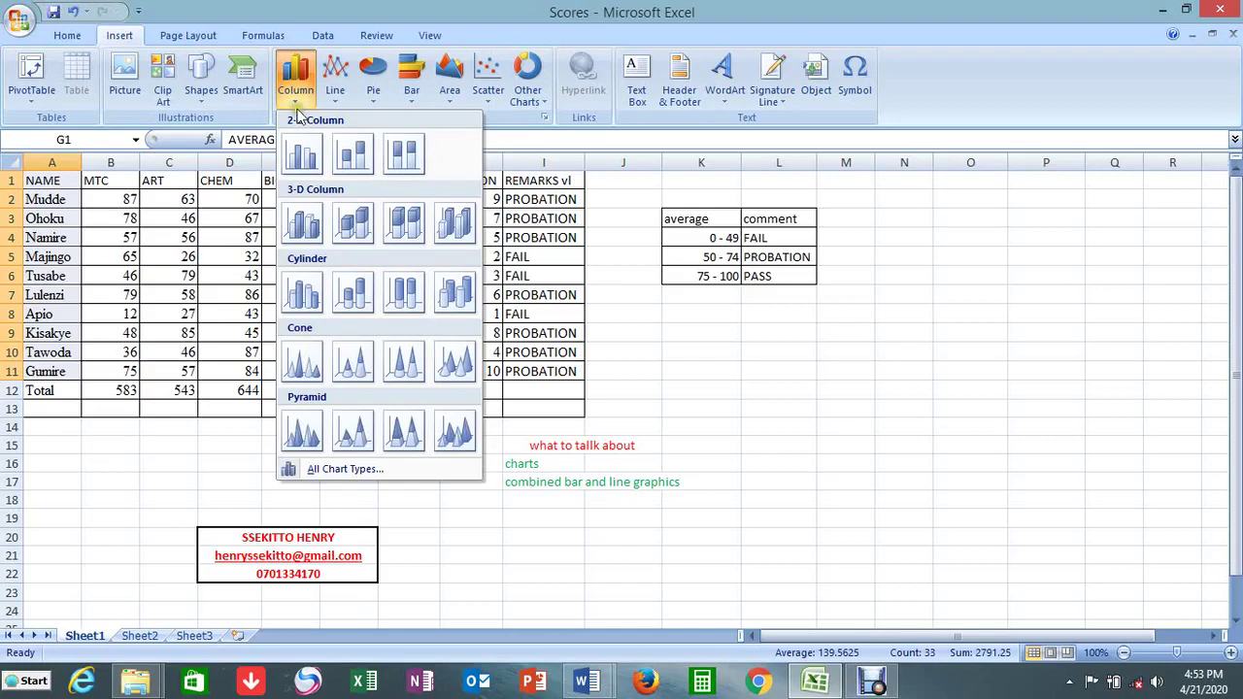
left_click(412, 95)
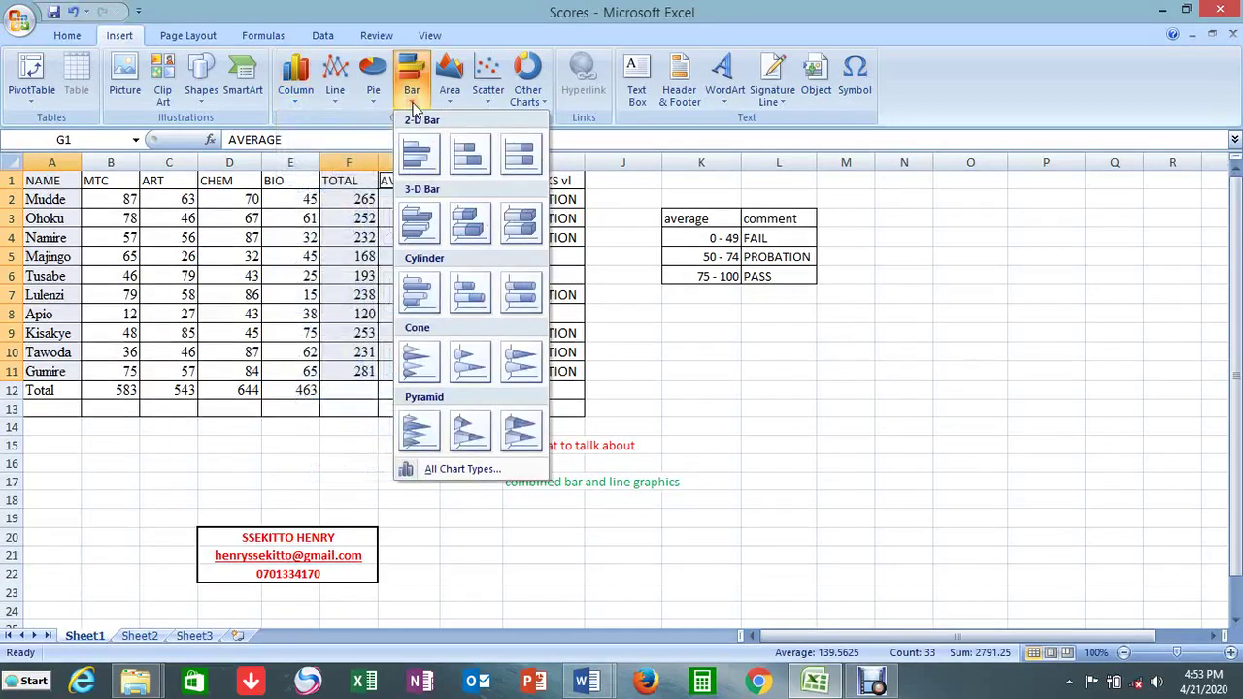
left_click(418, 468)
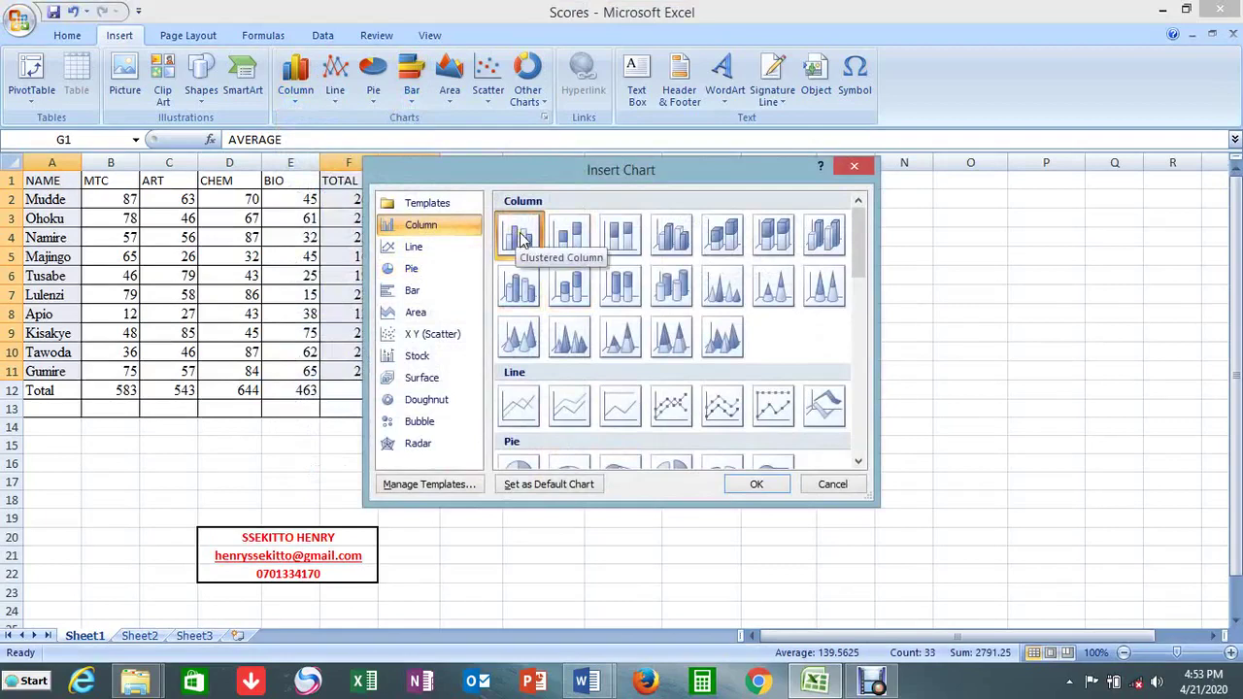
left_click(762, 485)
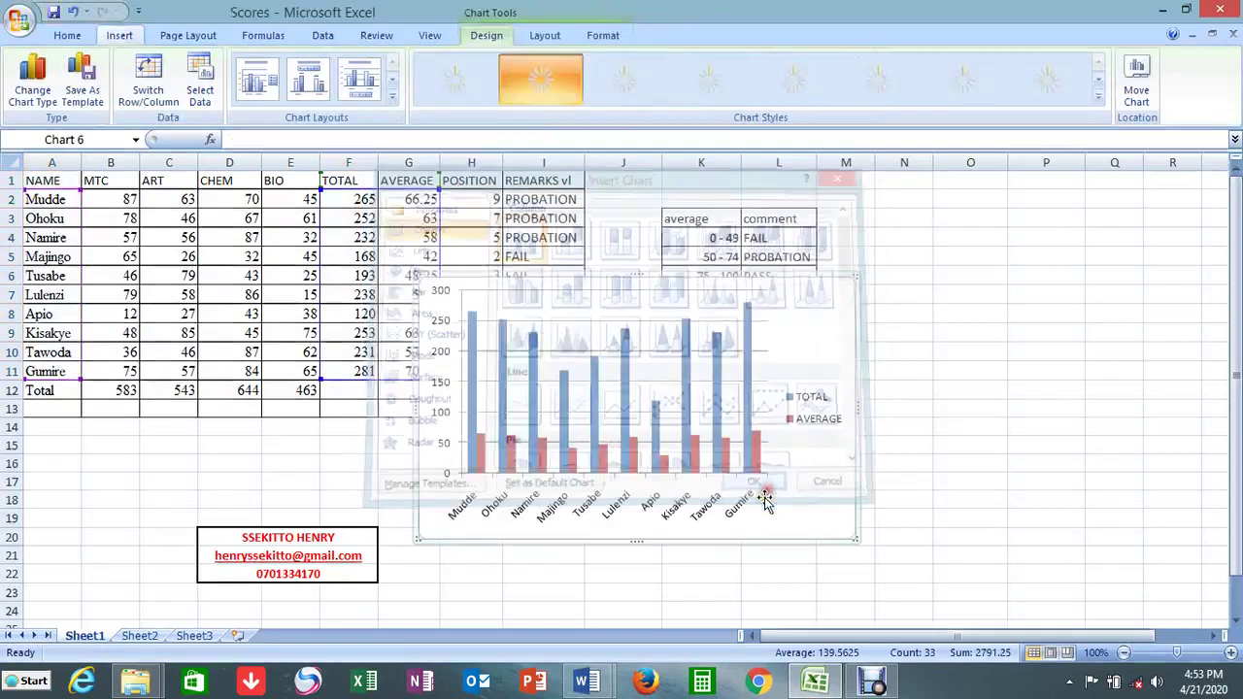
left_click_drag(629, 296, 873, 318)
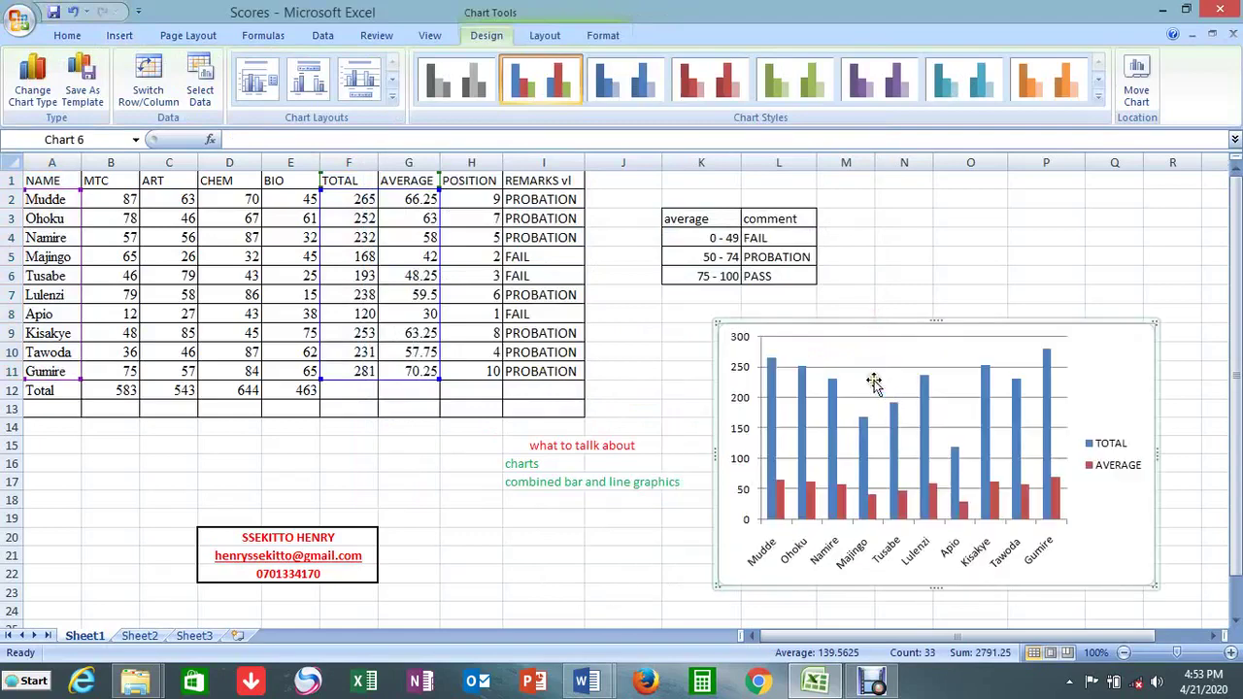
left_click_drag(891, 324, 891, 313)
mouse_move(904, 501)
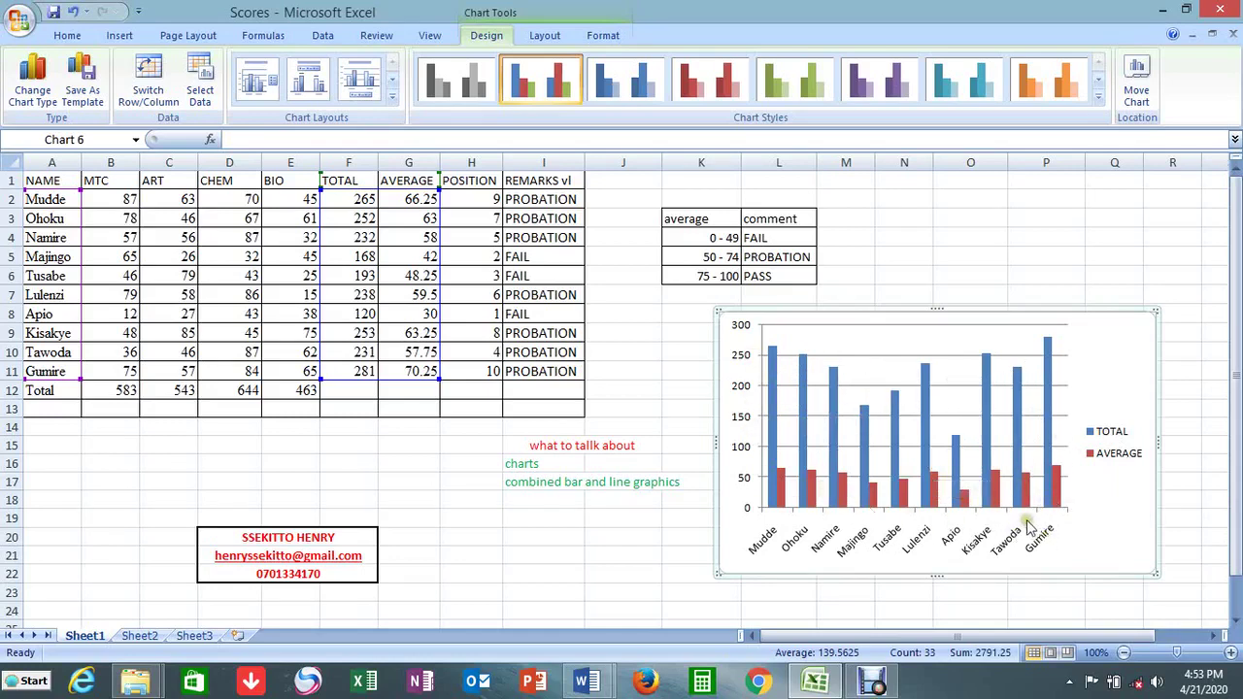
- Switch the AVERAGE series to a Line with Markers chart over the TOTAL columns
left_click(1055, 491)
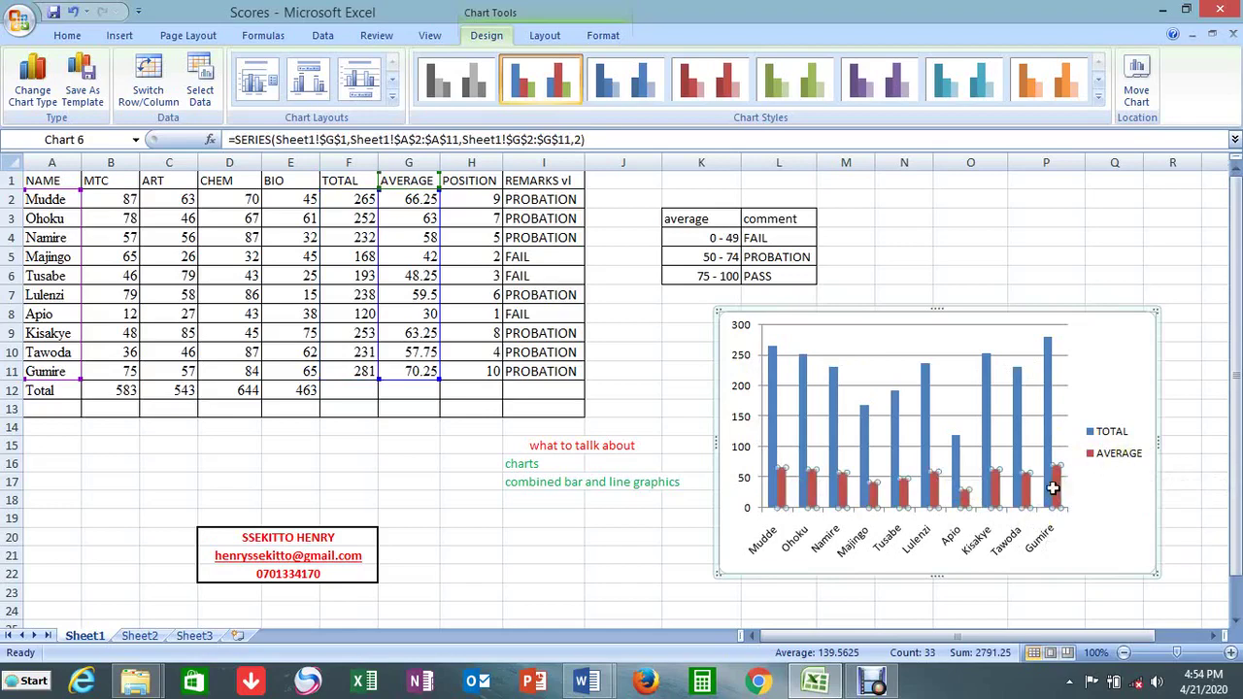
mouse_move(1058, 495)
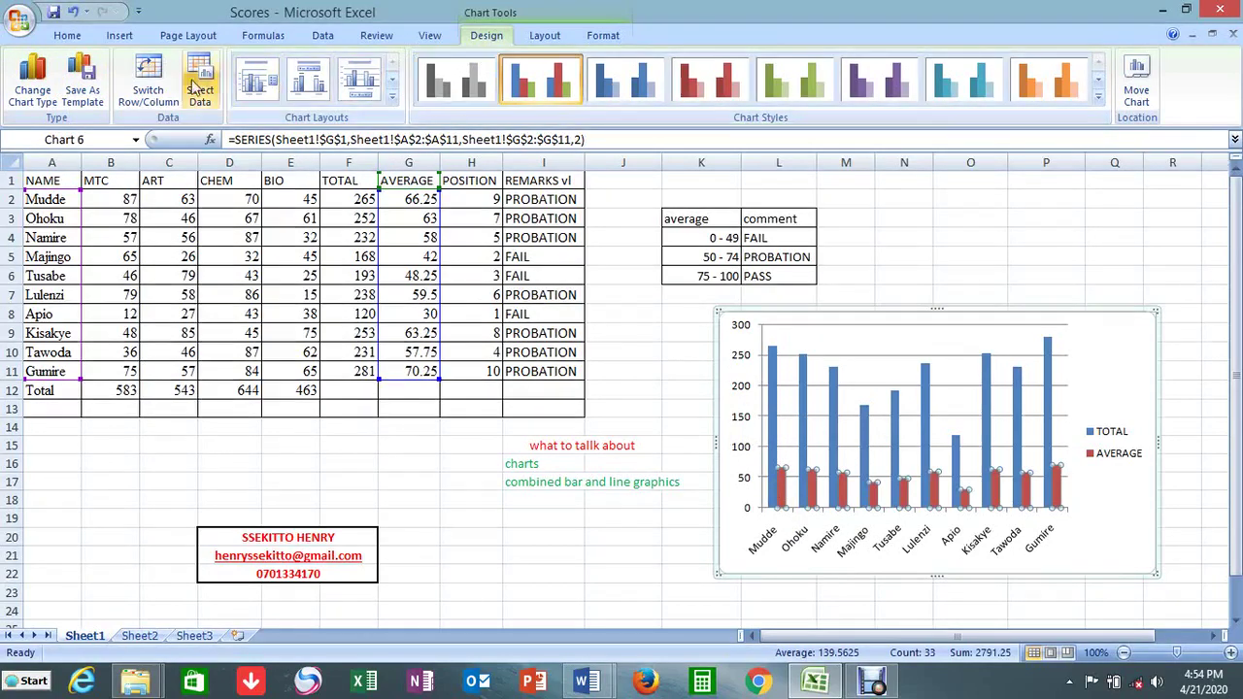
left_click(34, 97)
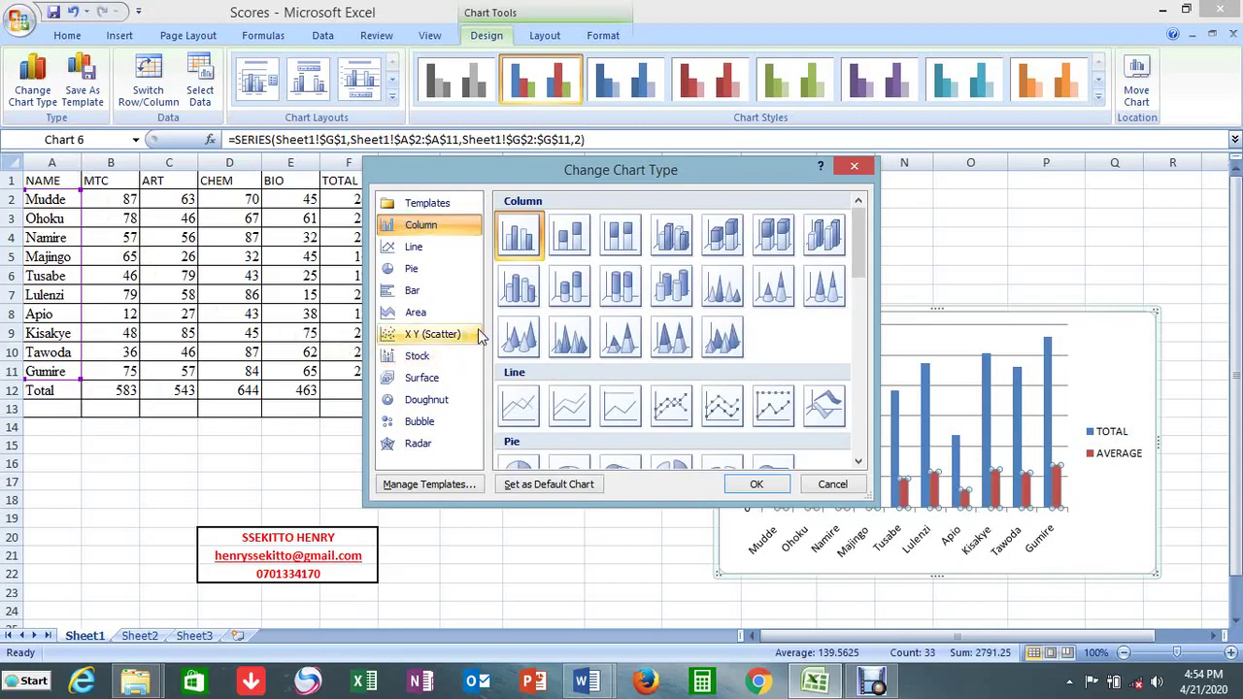
left_click(414, 247)
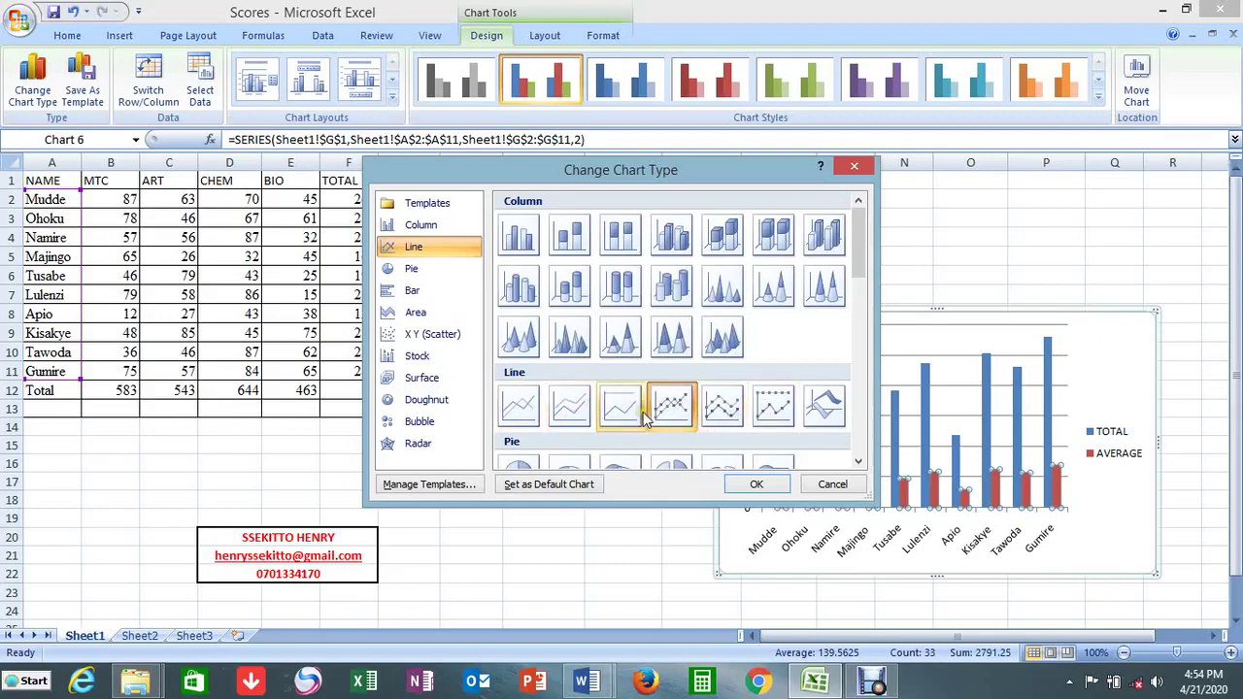
left_click(757, 485)
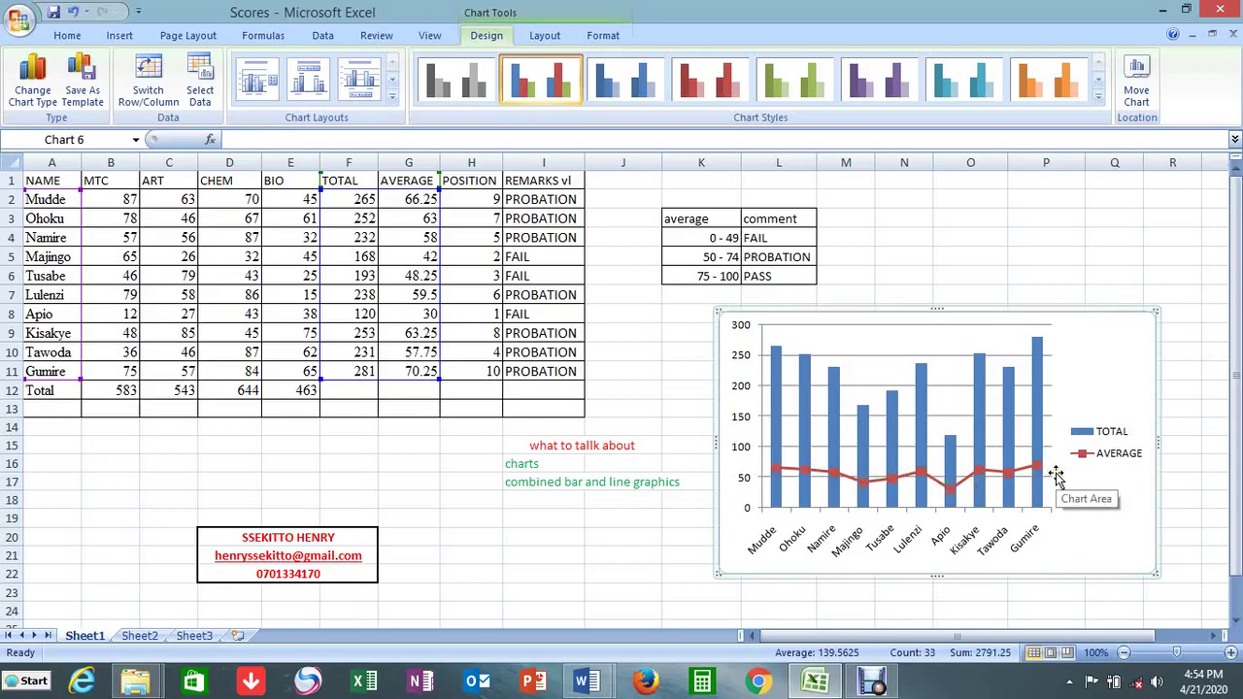
mouse_move(985, 431)
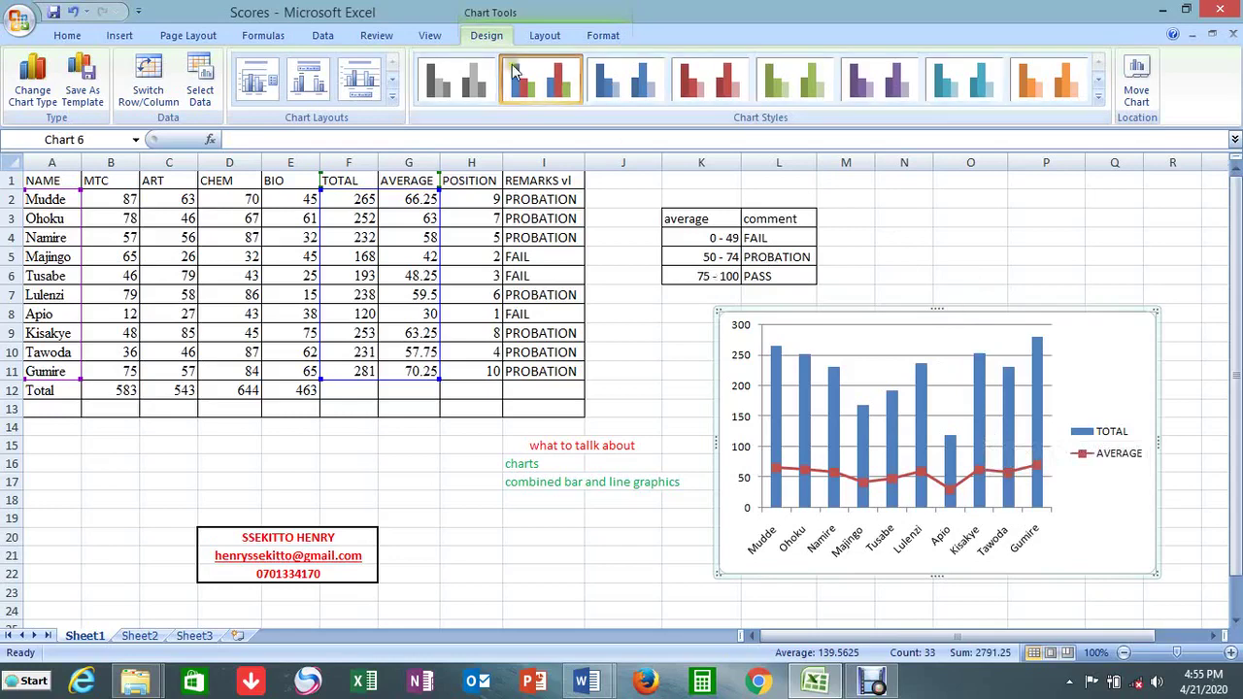
- Add a chart title above the chart reading 'a combined bar and line graph', fixing typos
left_click(545, 35)
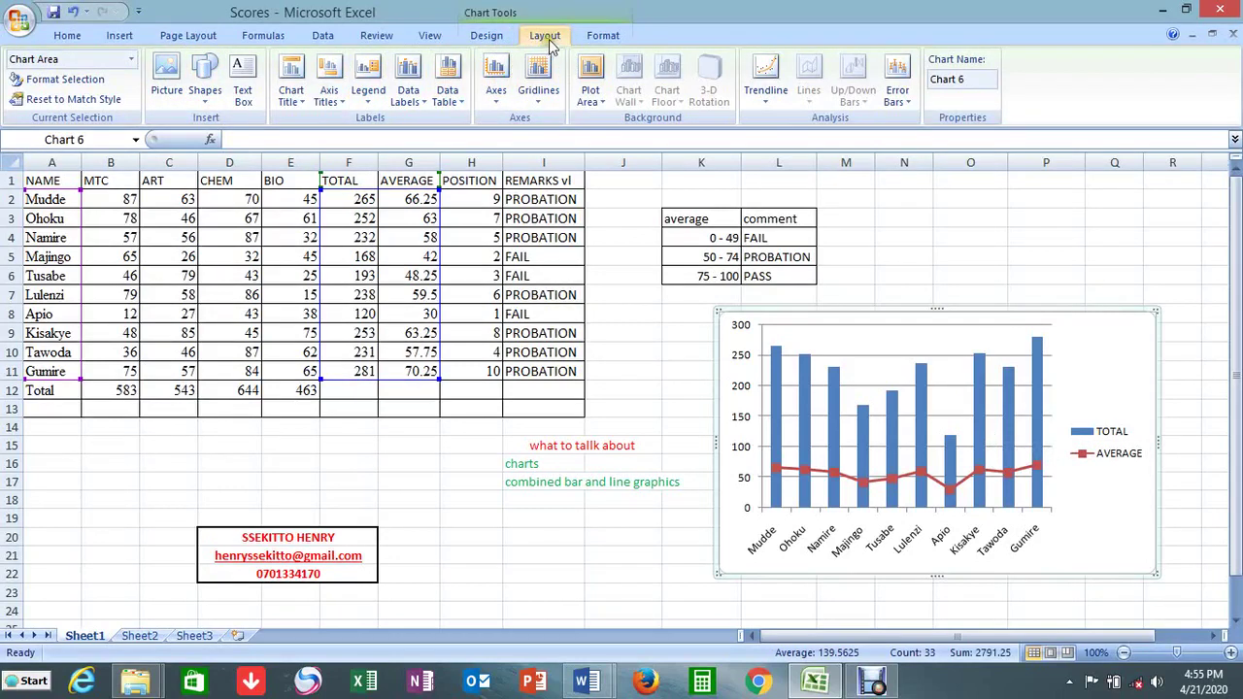
left_click(291, 97)
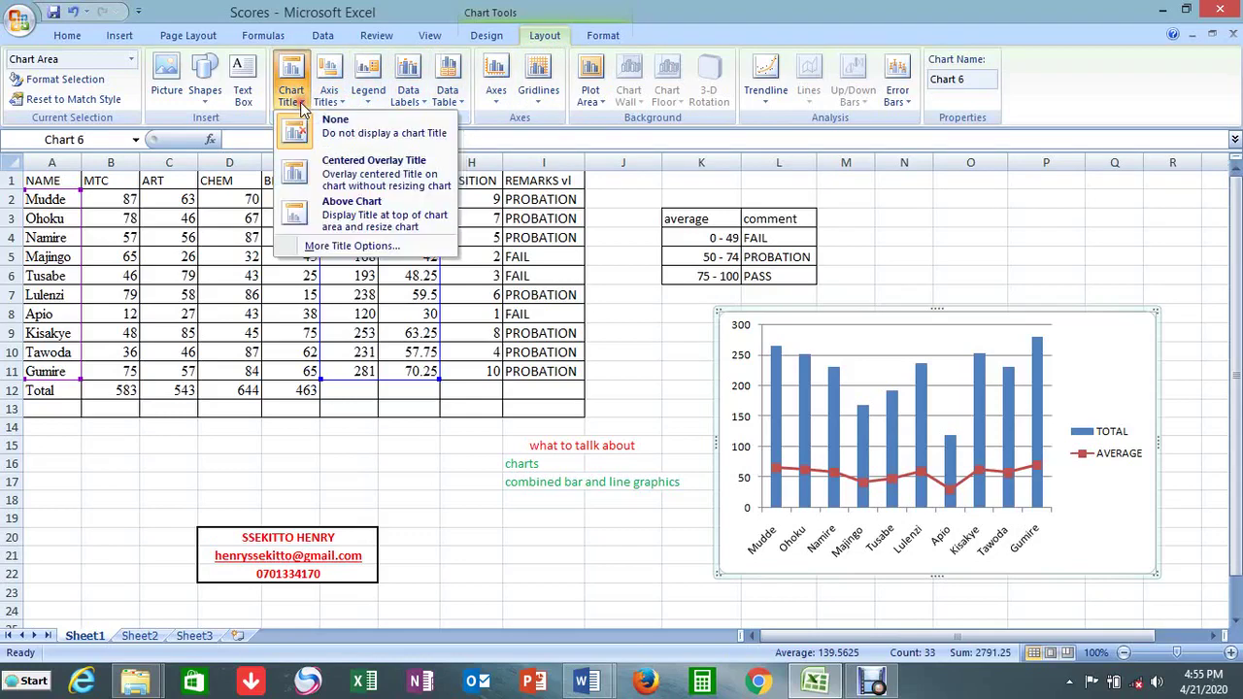
left_click(357, 208)
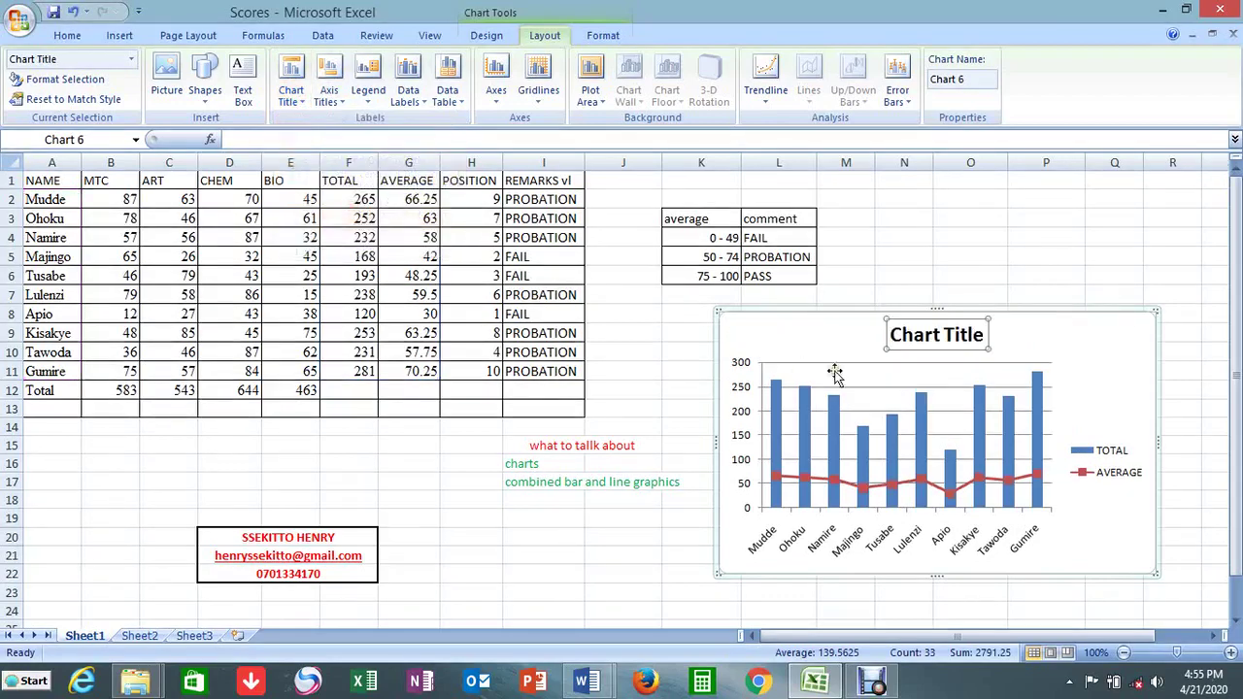
left_click_drag(975, 340, 915, 340)
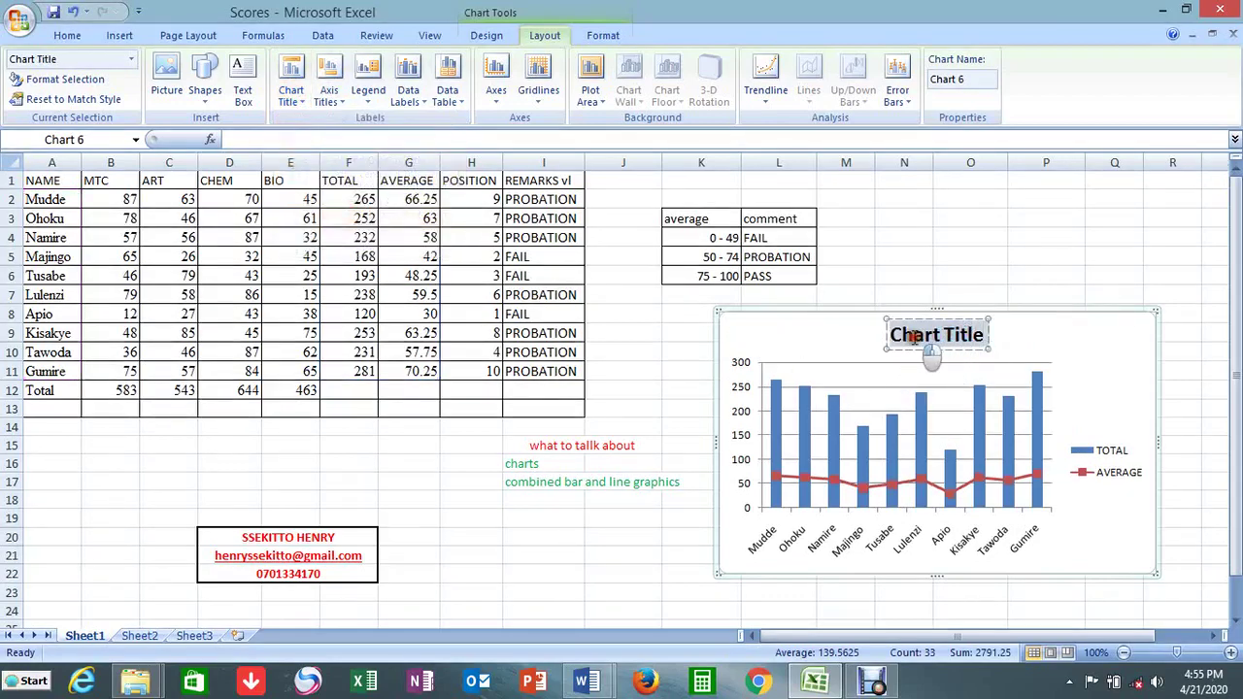
type("a")
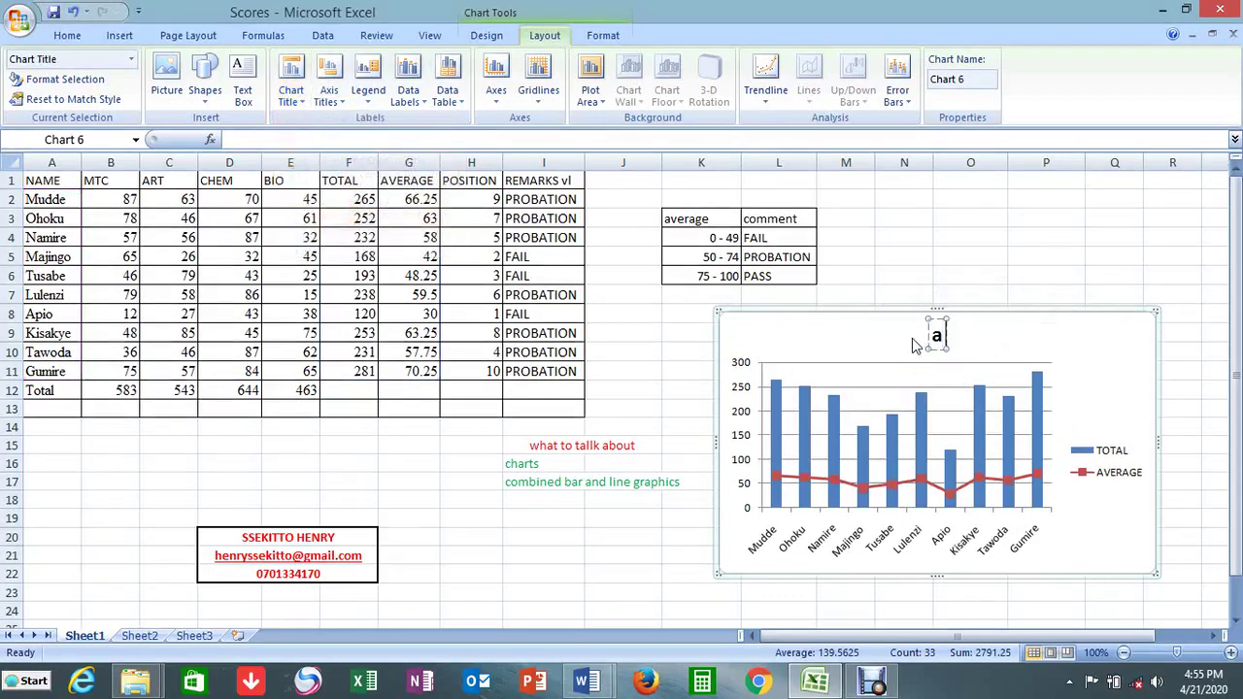
type(" combined bar and line")
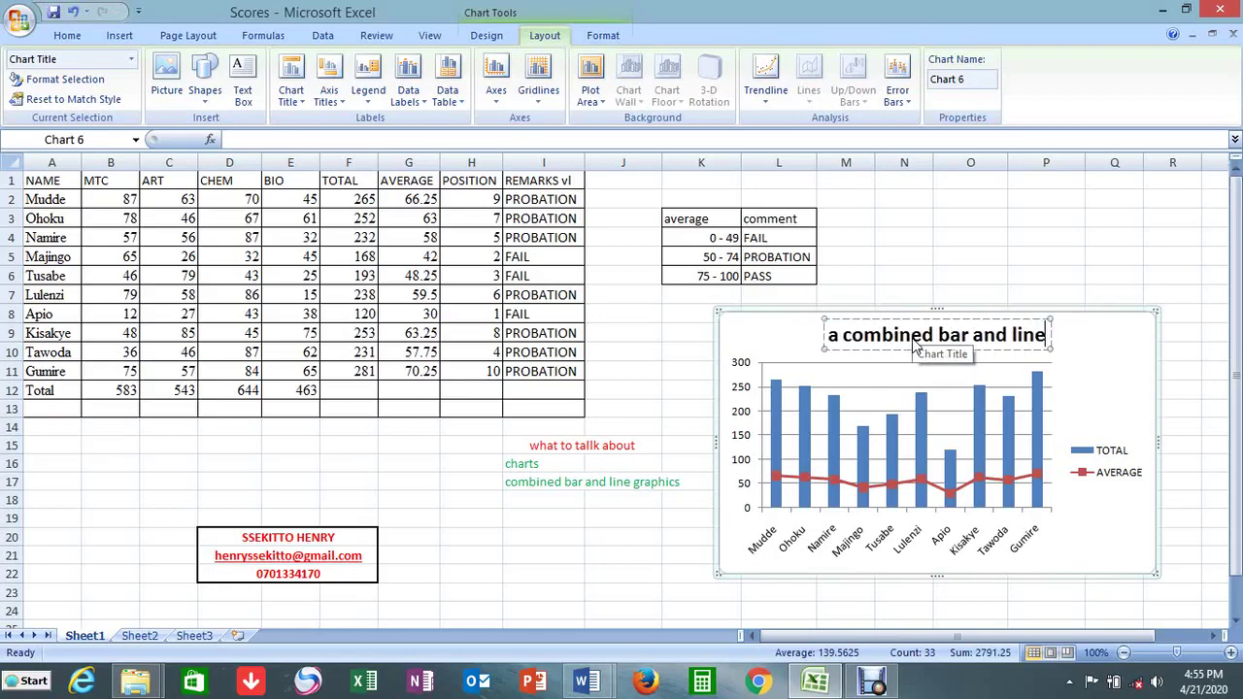
type(" grap")
key("BackSpace")
type("oh")
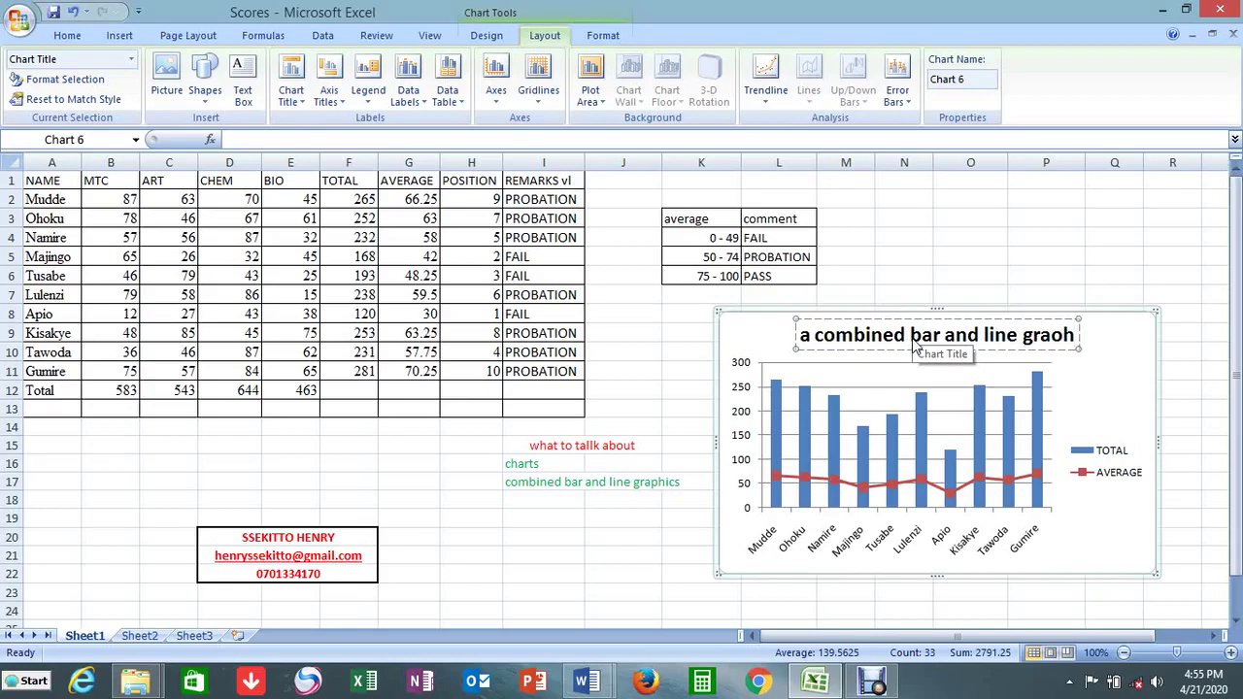
key("BackSpace")
key("BackSpace")
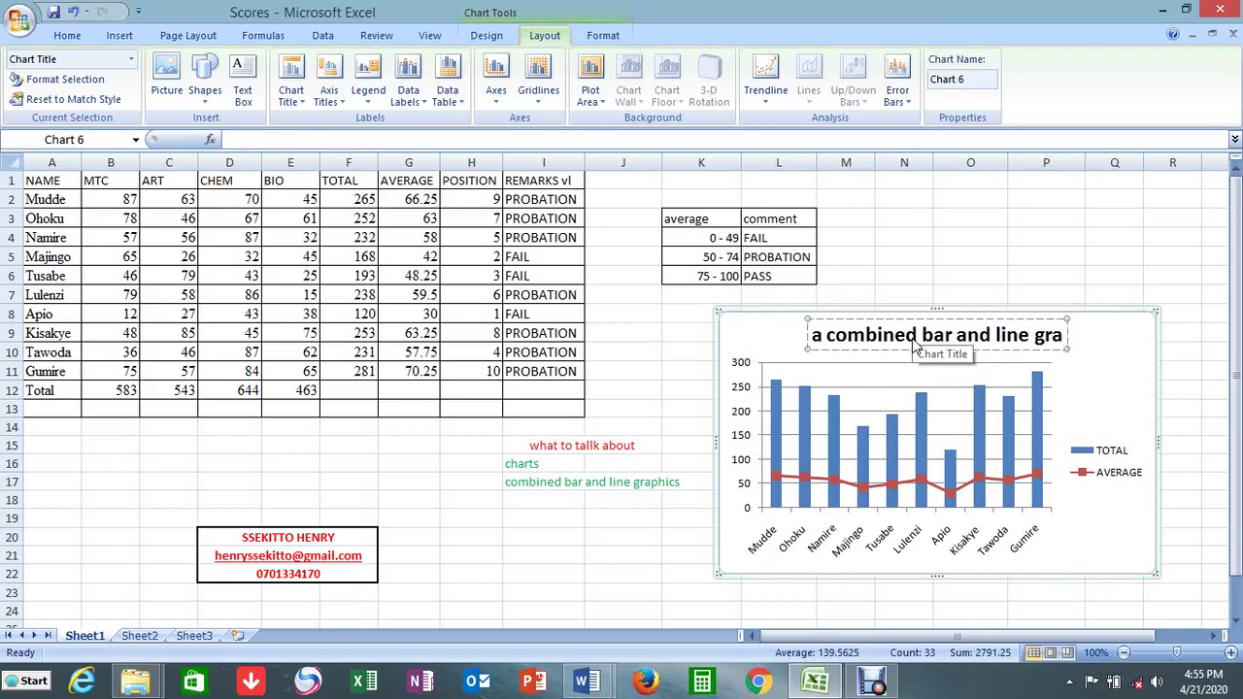
type("ph")
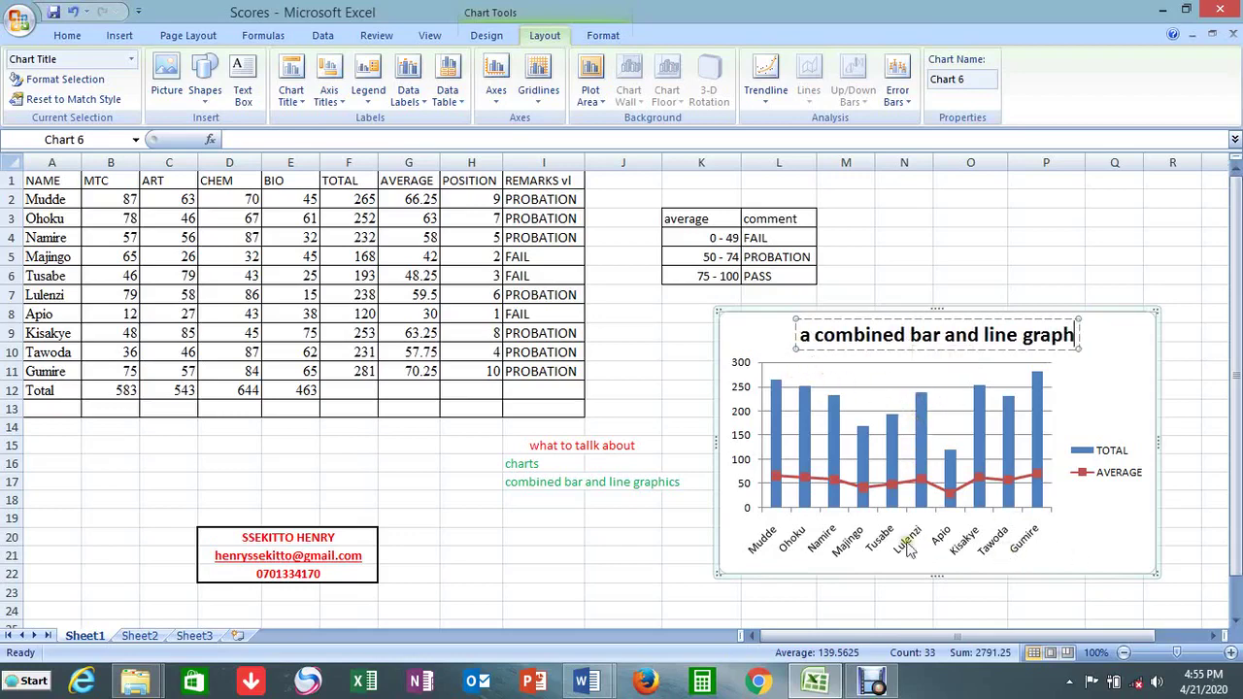
left_click(344, 100)
- Add a horizontal axis title below the axis reading 'names'
mouse_move(343, 124)
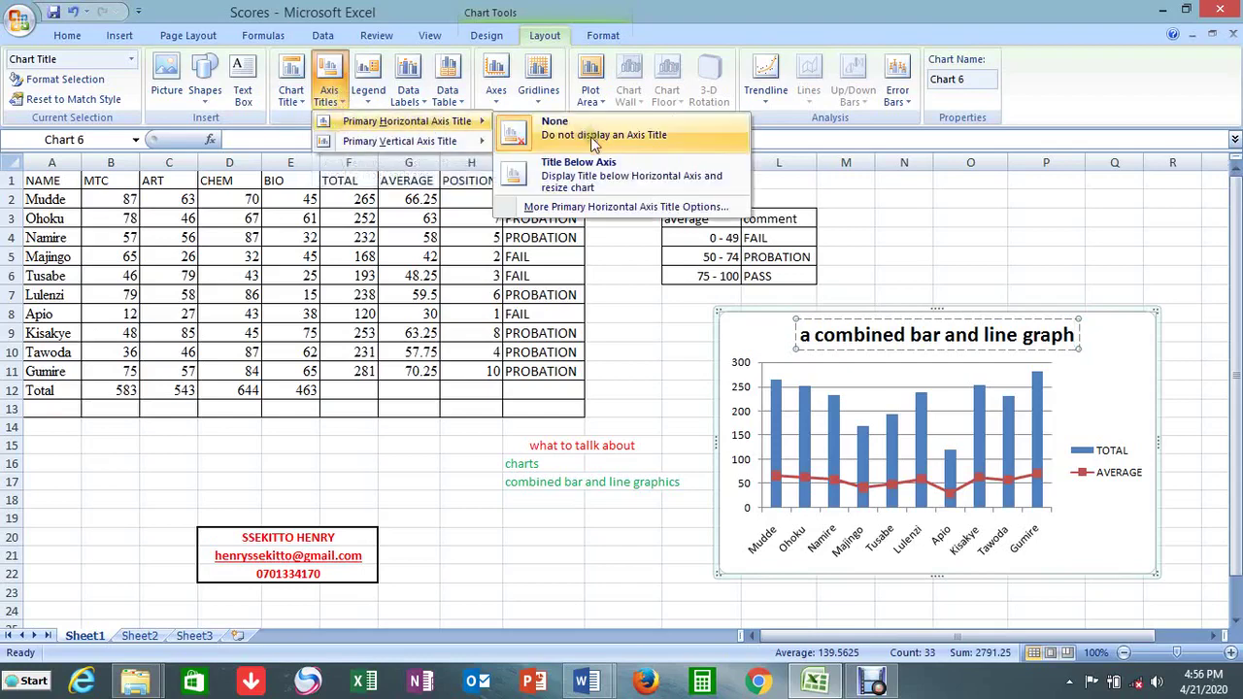
left_click(586, 177)
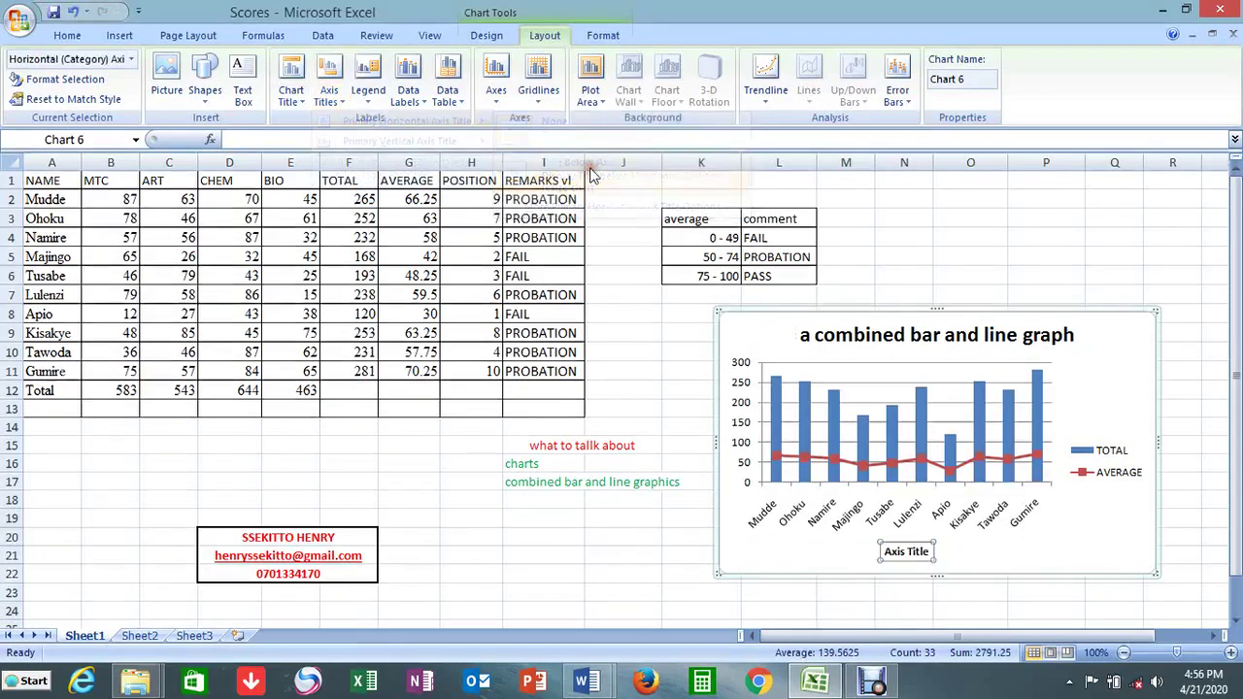
left_click_drag(930, 553, 877, 553)
type("names")
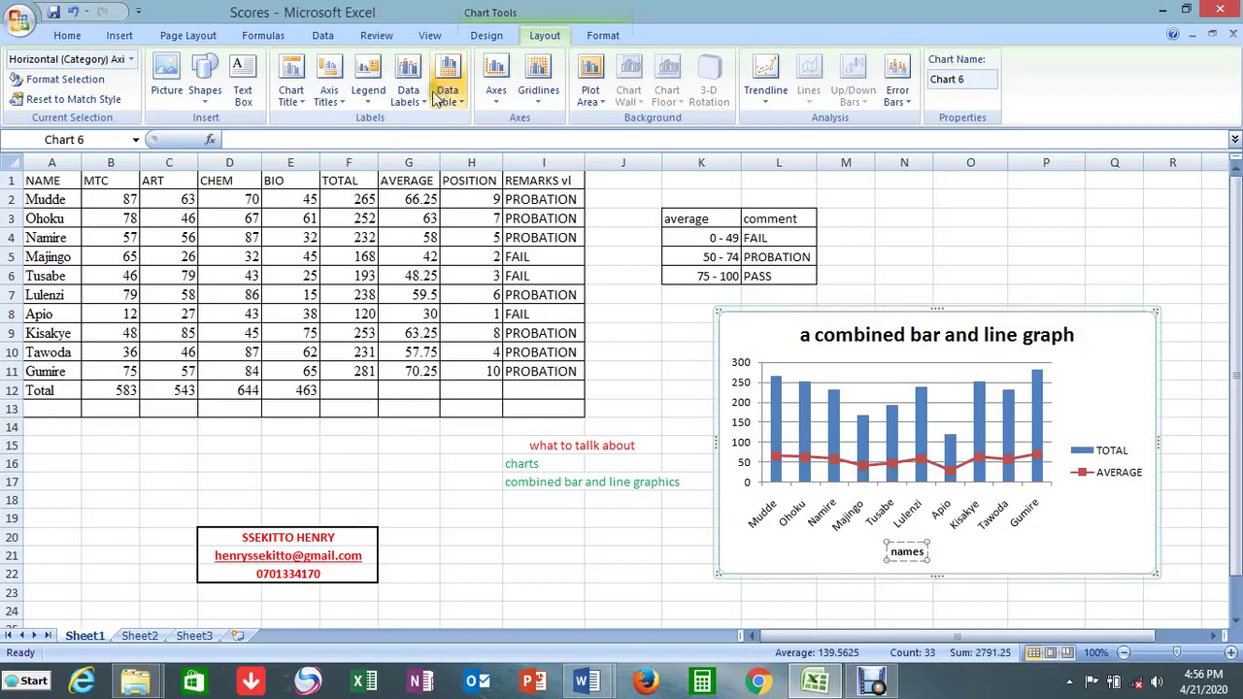
- Add a vertical-text value axis title reading 'total'
left_click(342, 101)
mouse_move(380, 141)
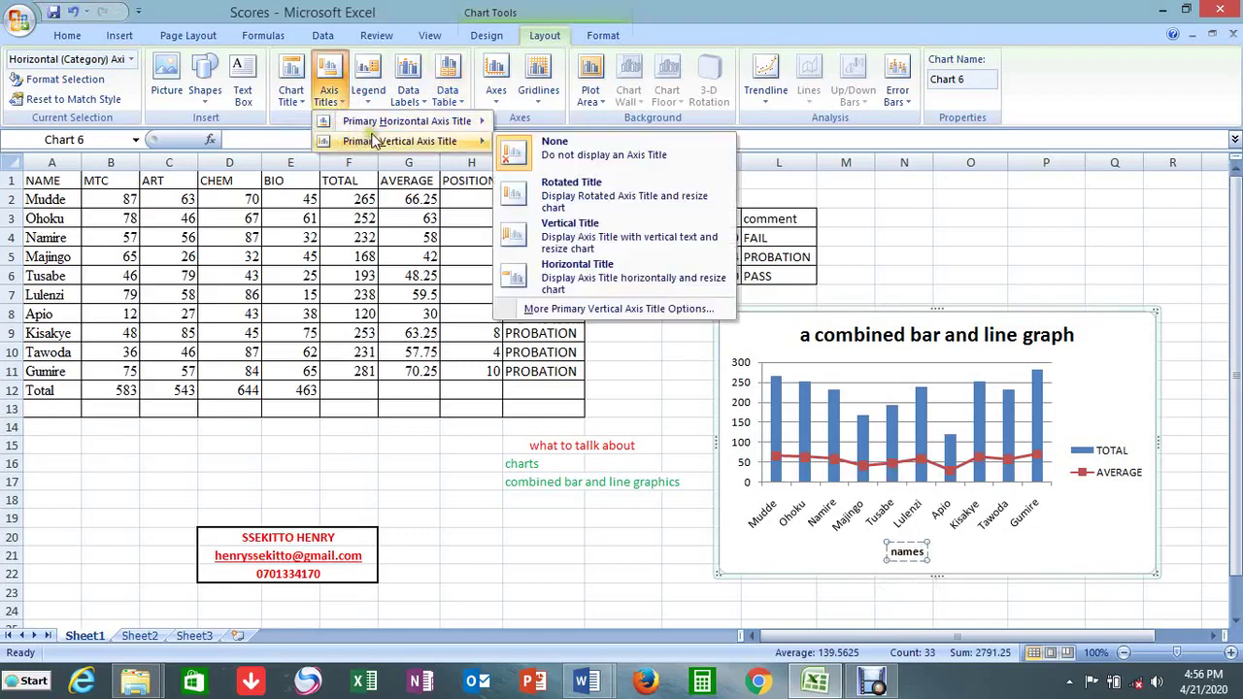
left_click(582, 236)
left_click_drag(746, 379, 736, 515)
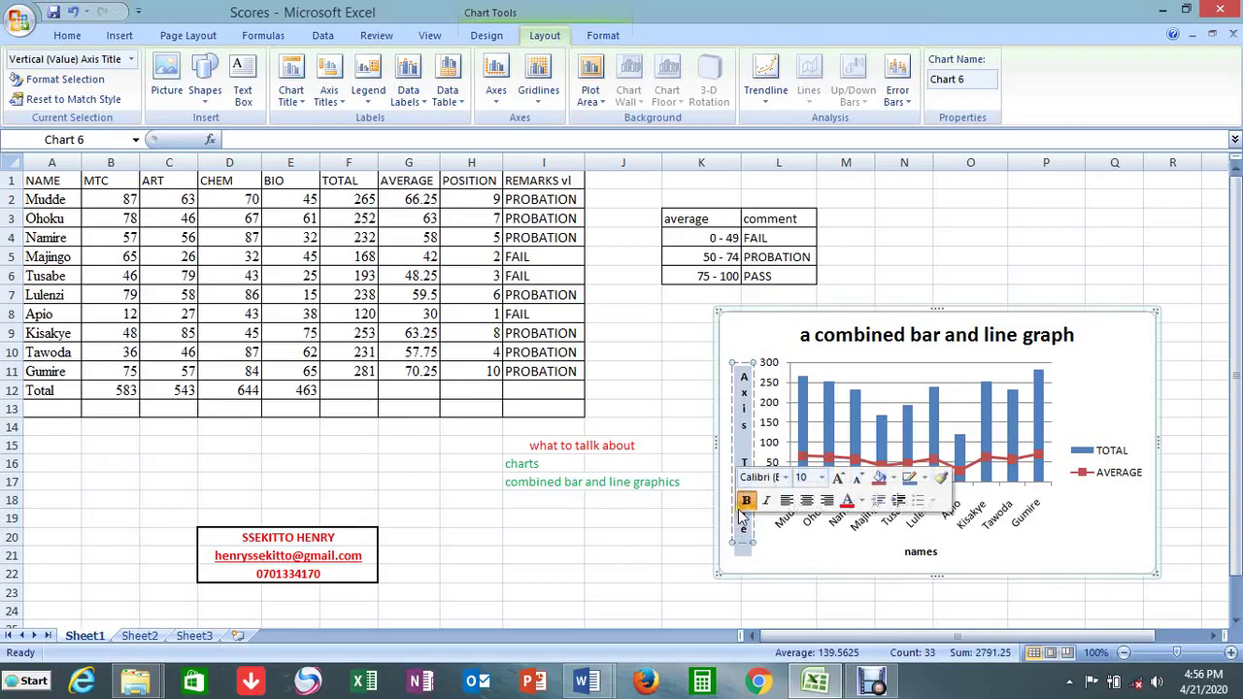
type("total")
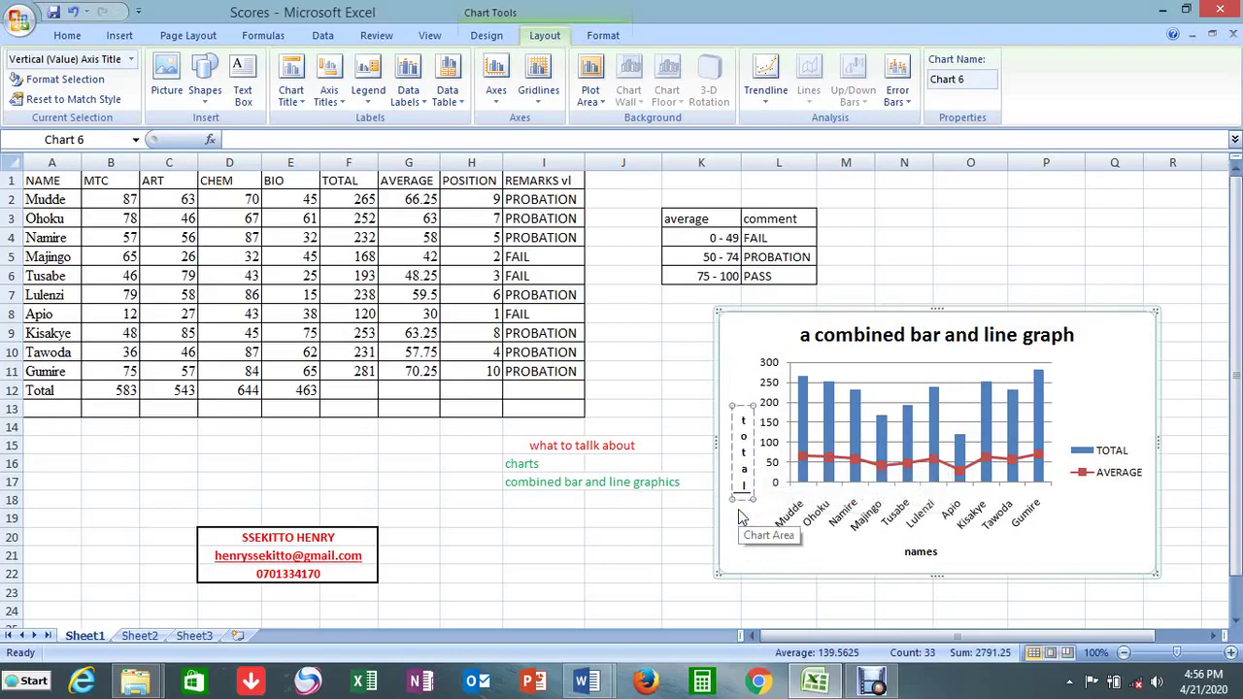
left_click(1085, 537)
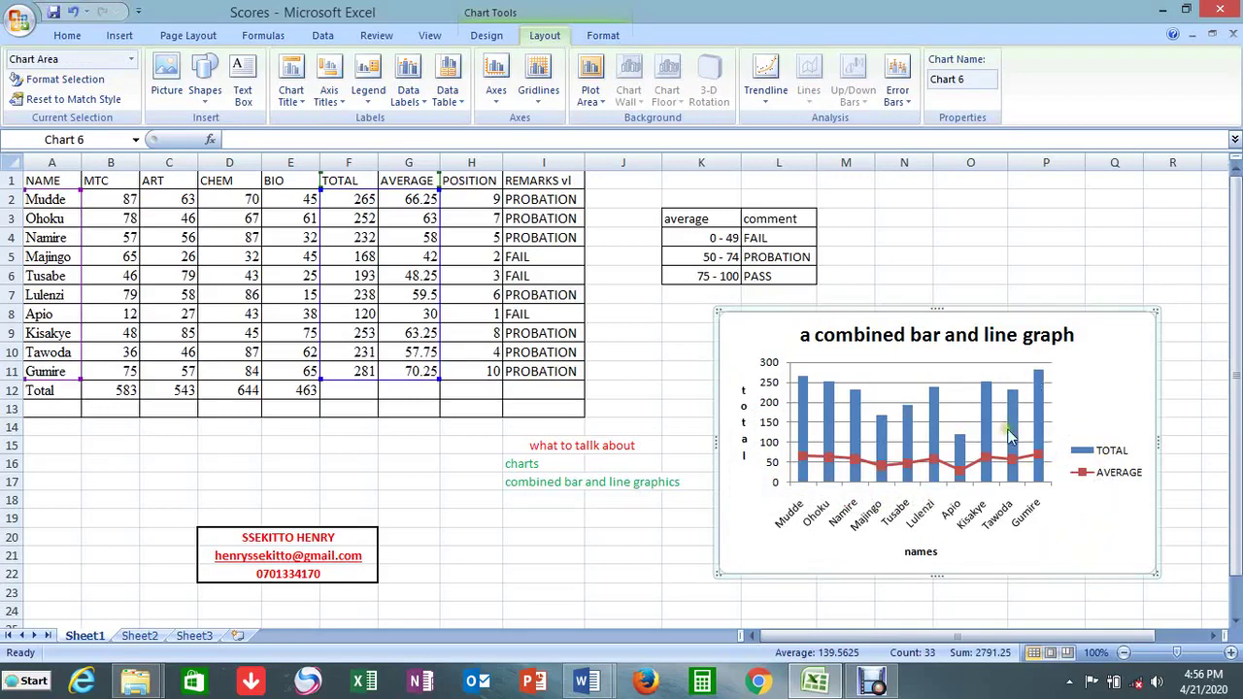
left_click(370, 97)
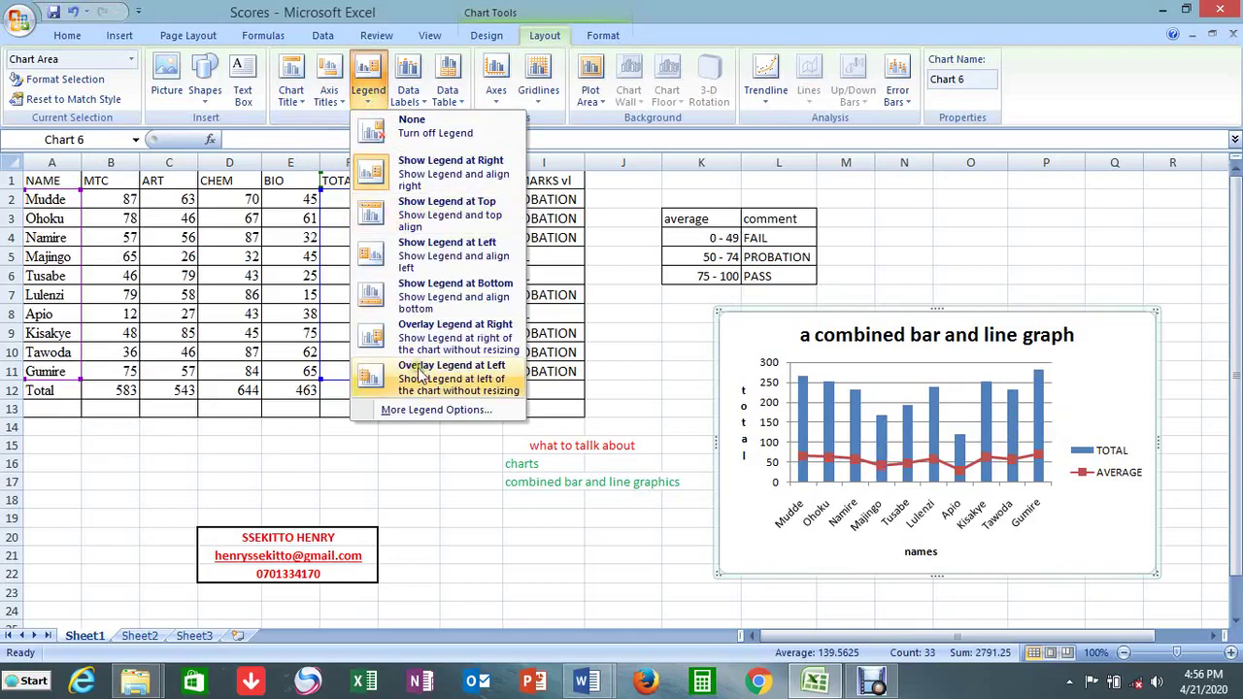
left_click(433, 408)
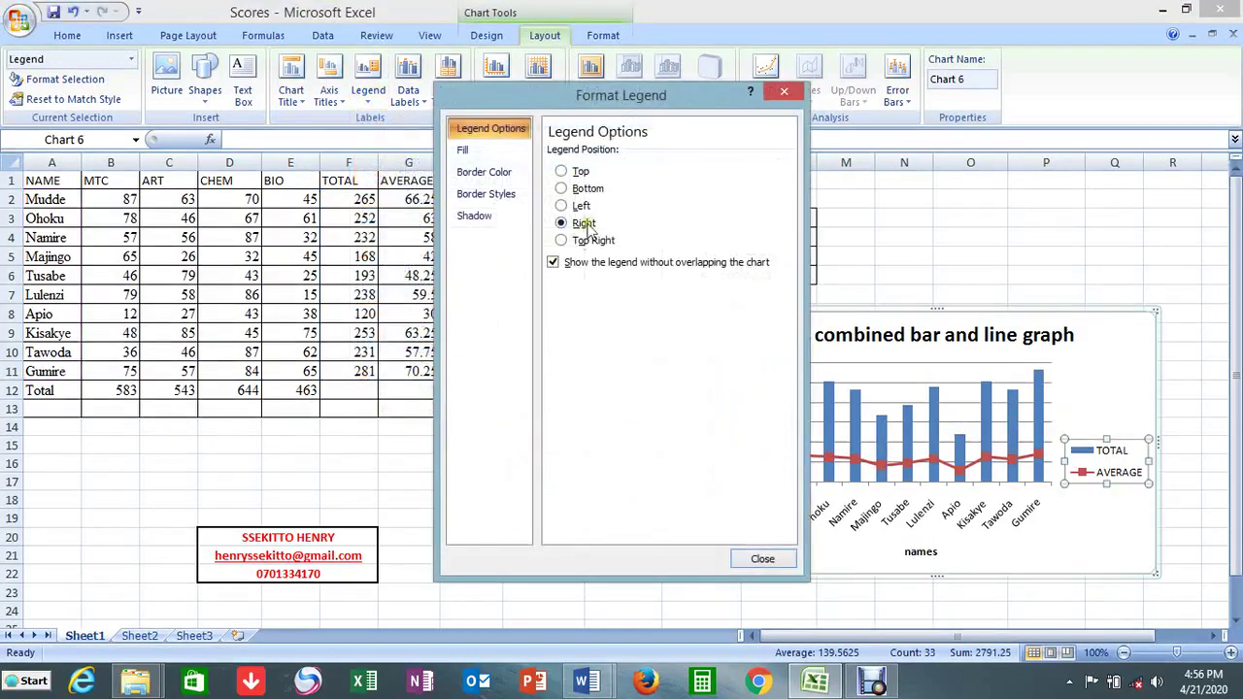
left_click_drag(618, 100, 480, 106)
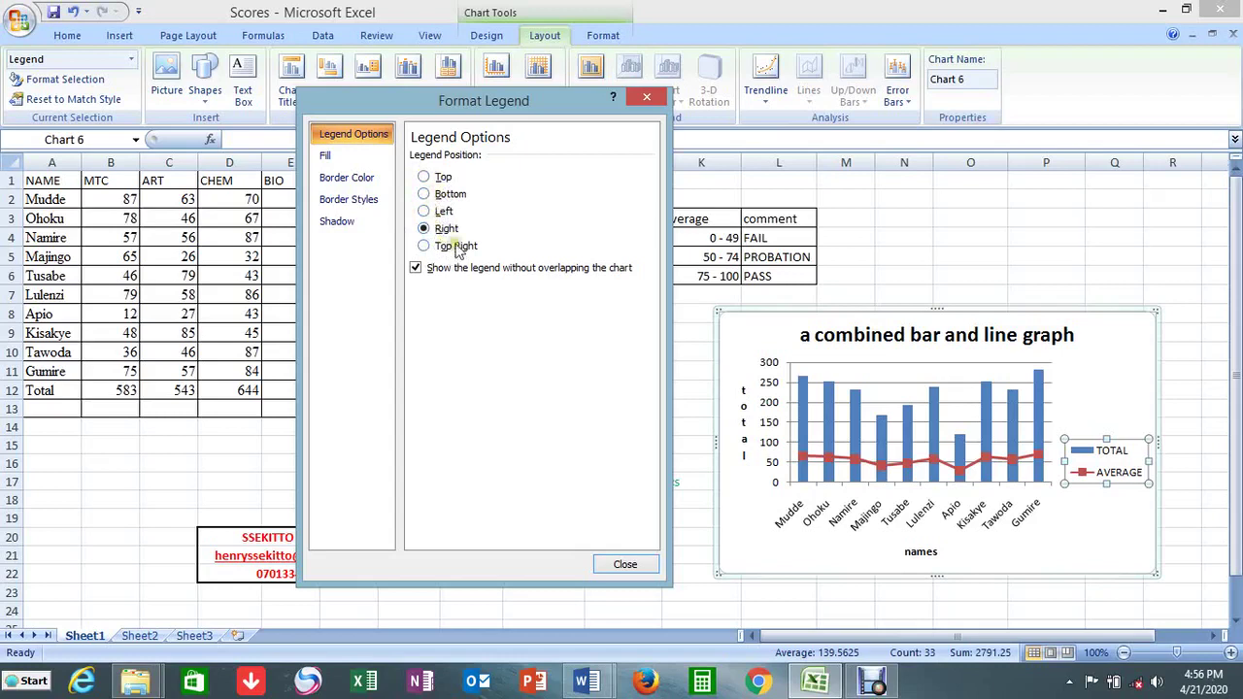
left_click(431, 196)
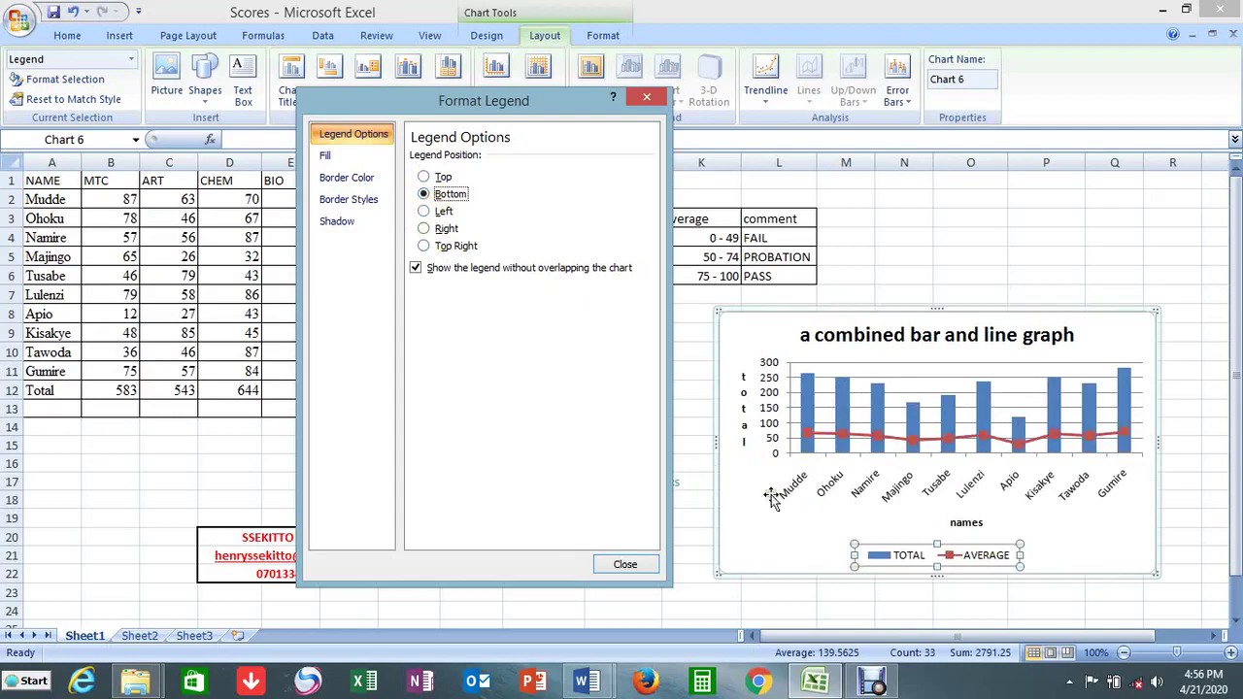
left_click(646, 100)
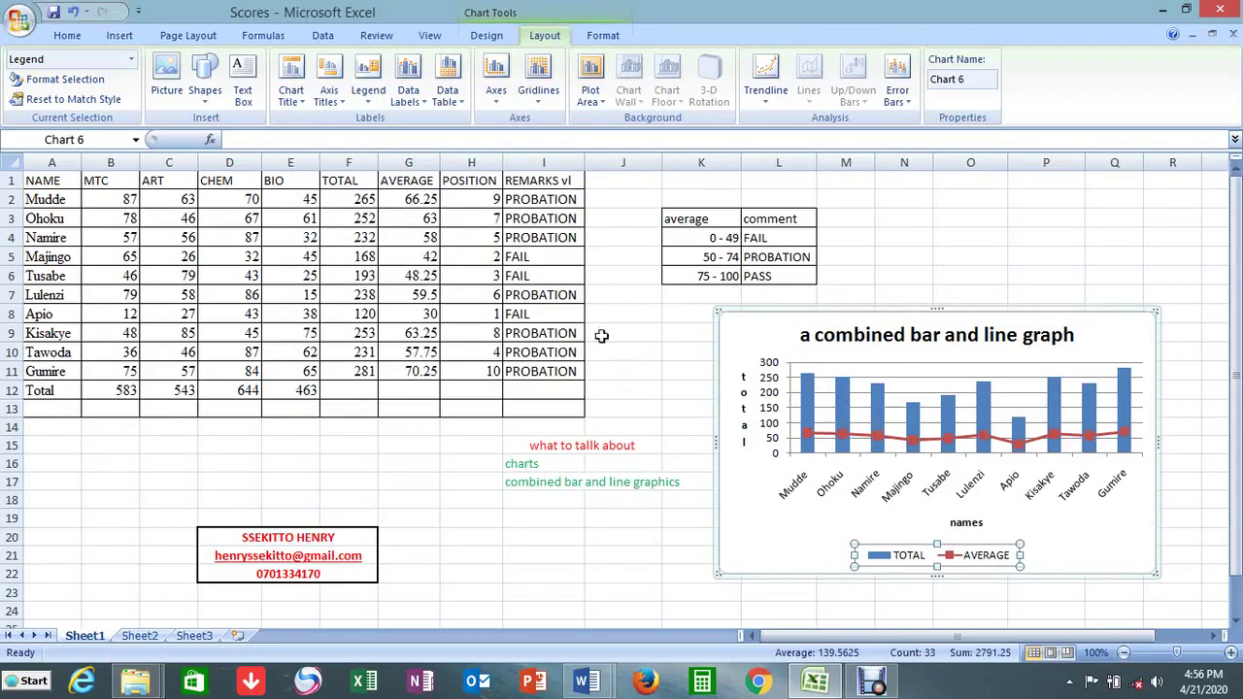
left_click(370, 107)
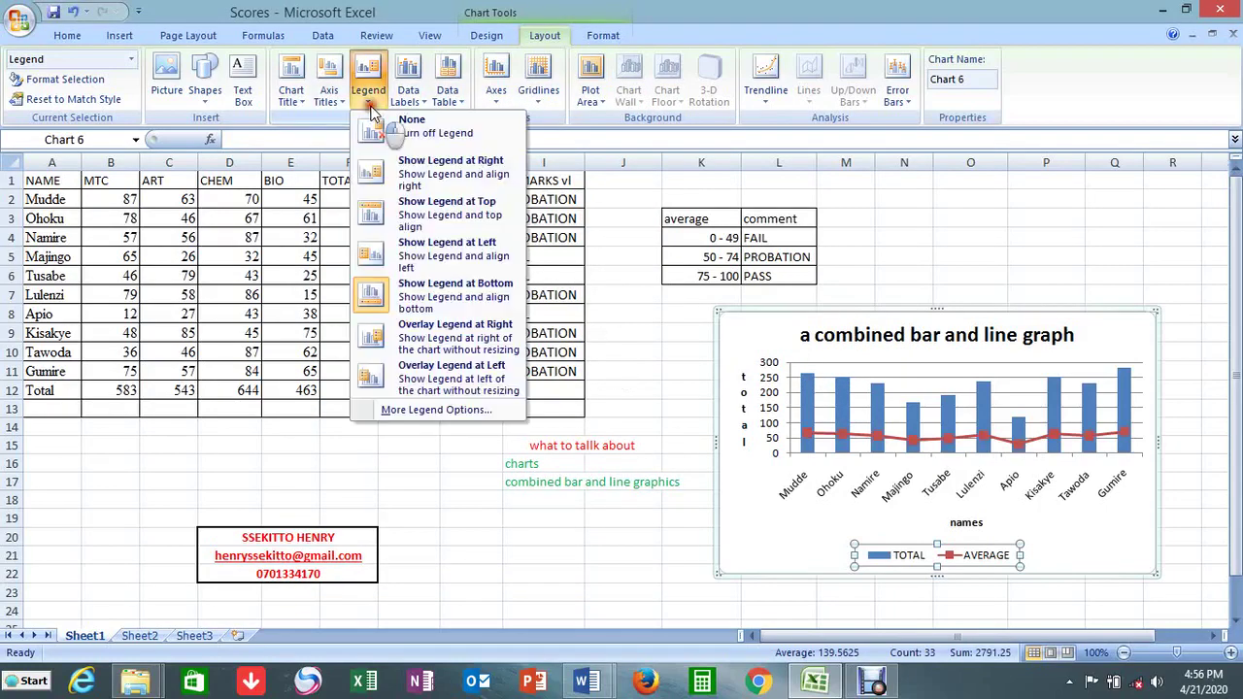
left_click(408, 409)
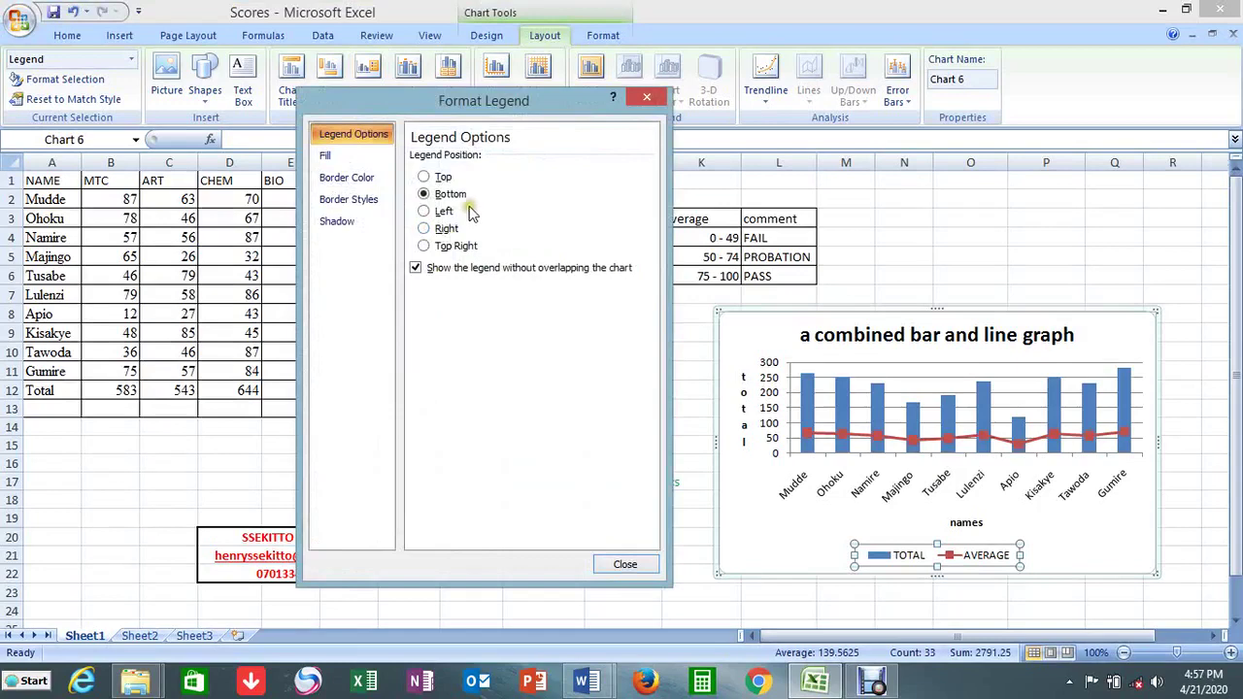
left_click(425, 229)
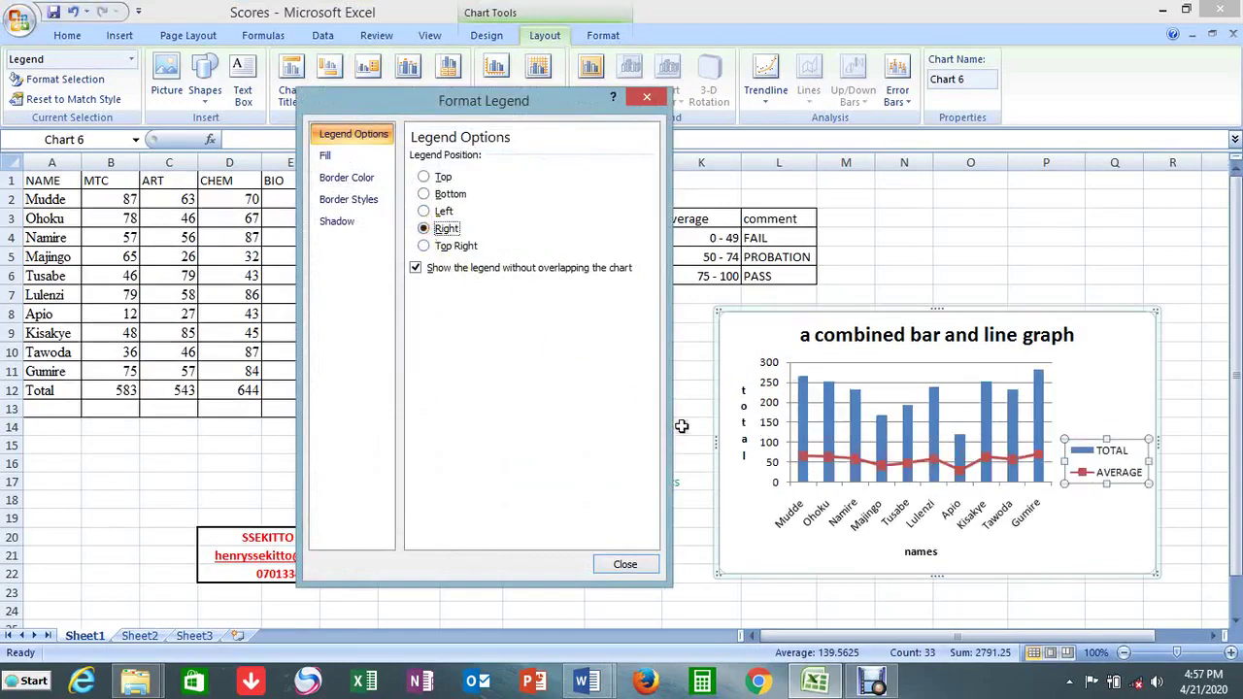
left_click(621, 568)
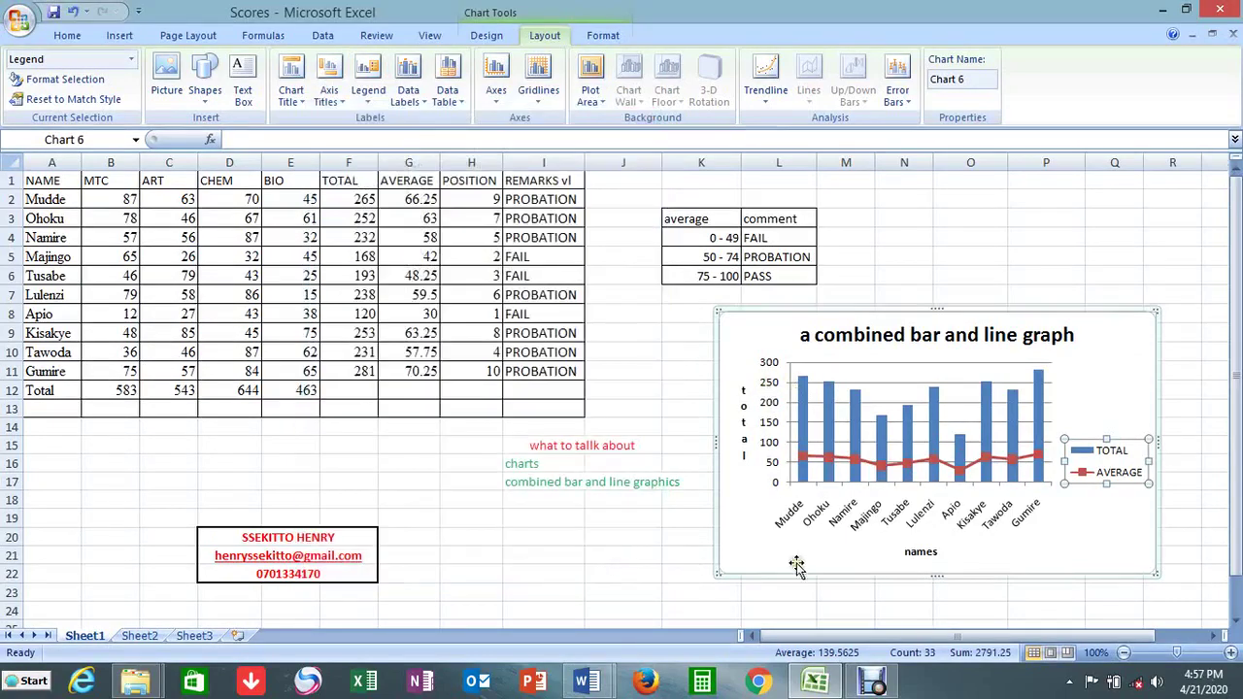